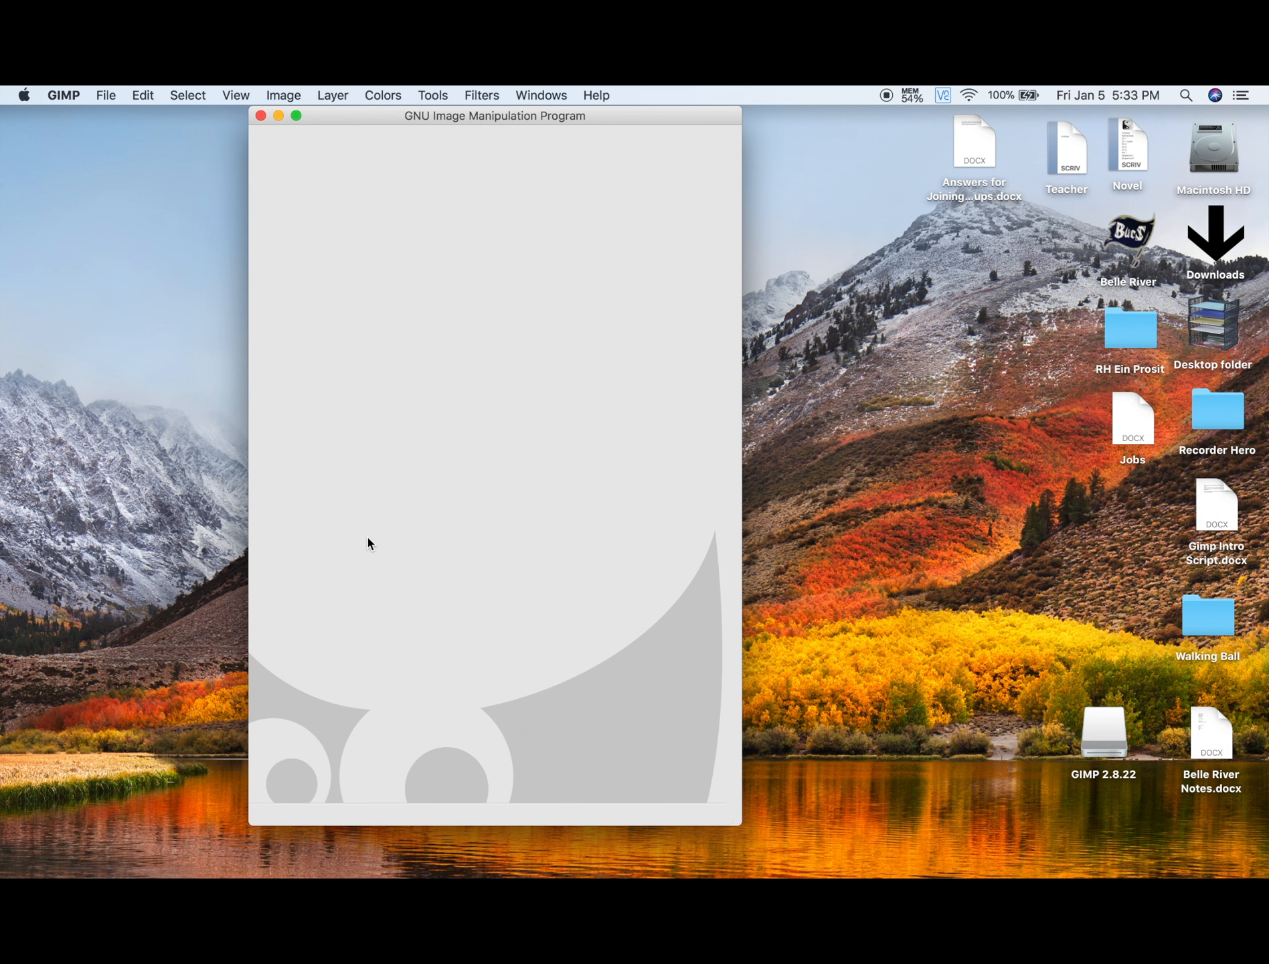
# Step: Start a new image and set its size to 8.5 inches wide by 11 inches high
pyautogui.click(106, 95)
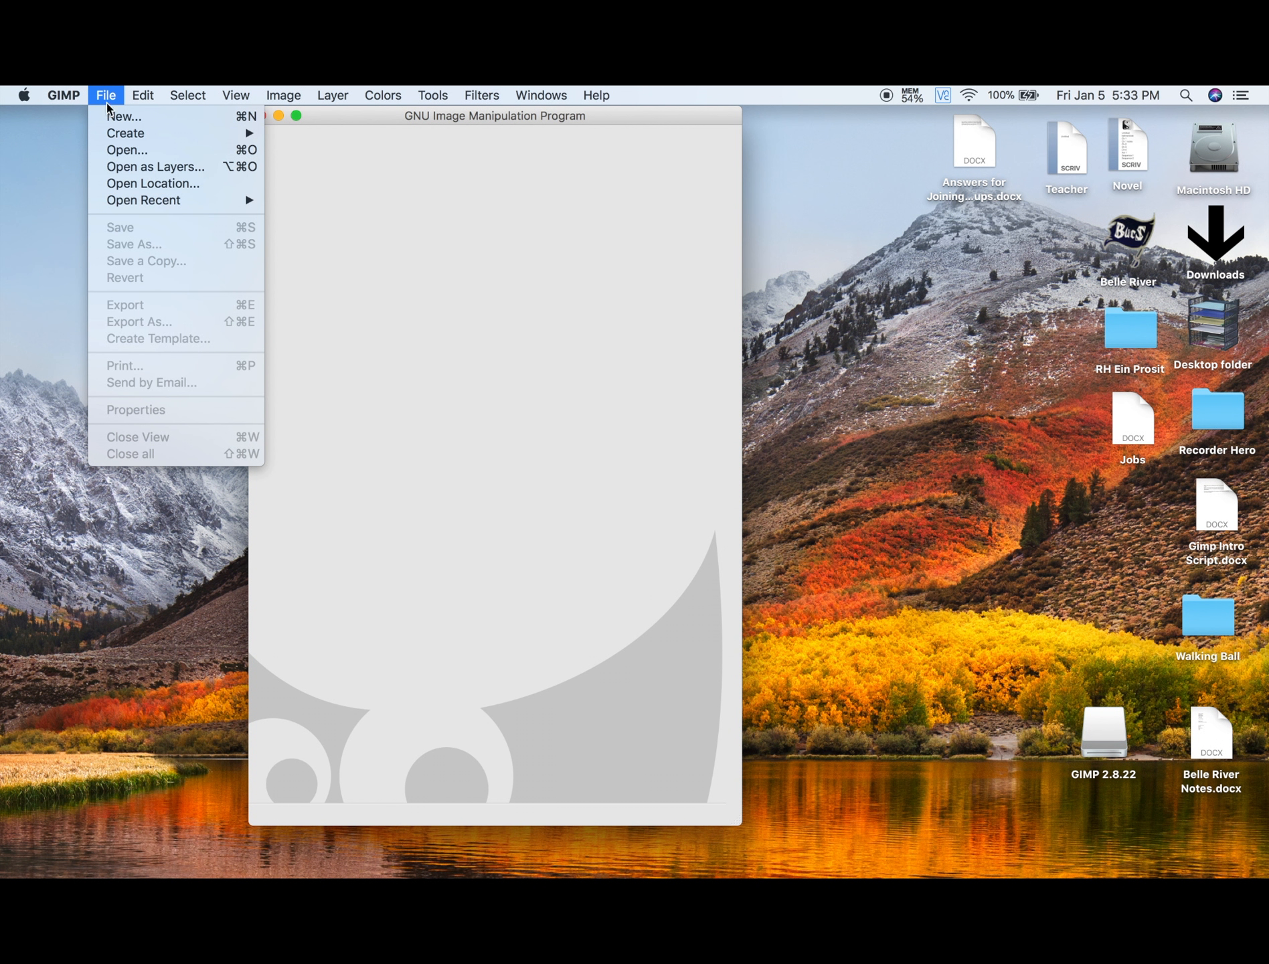
pyautogui.click(134, 116)
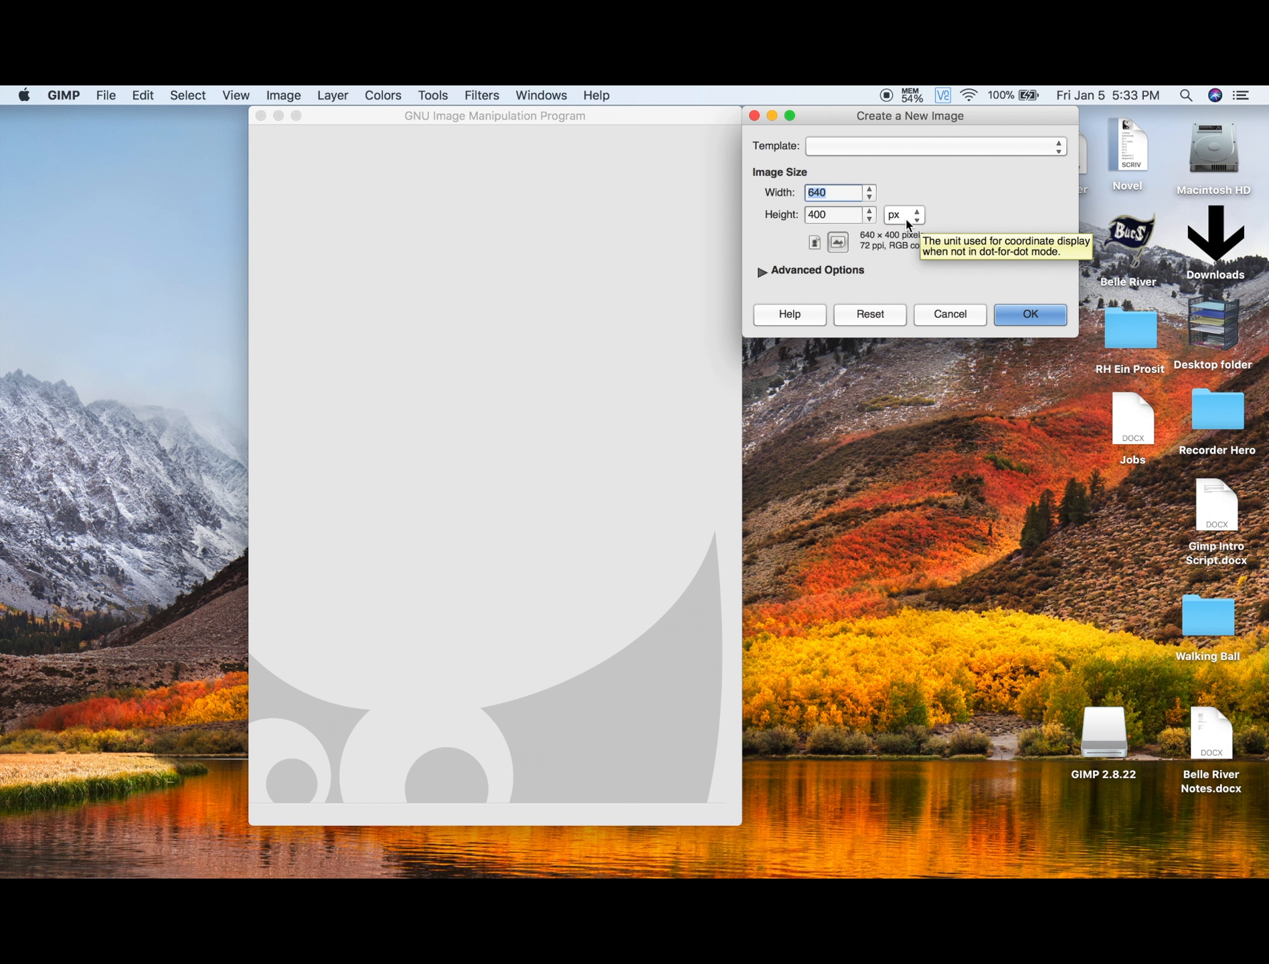
pyautogui.click(908, 225)
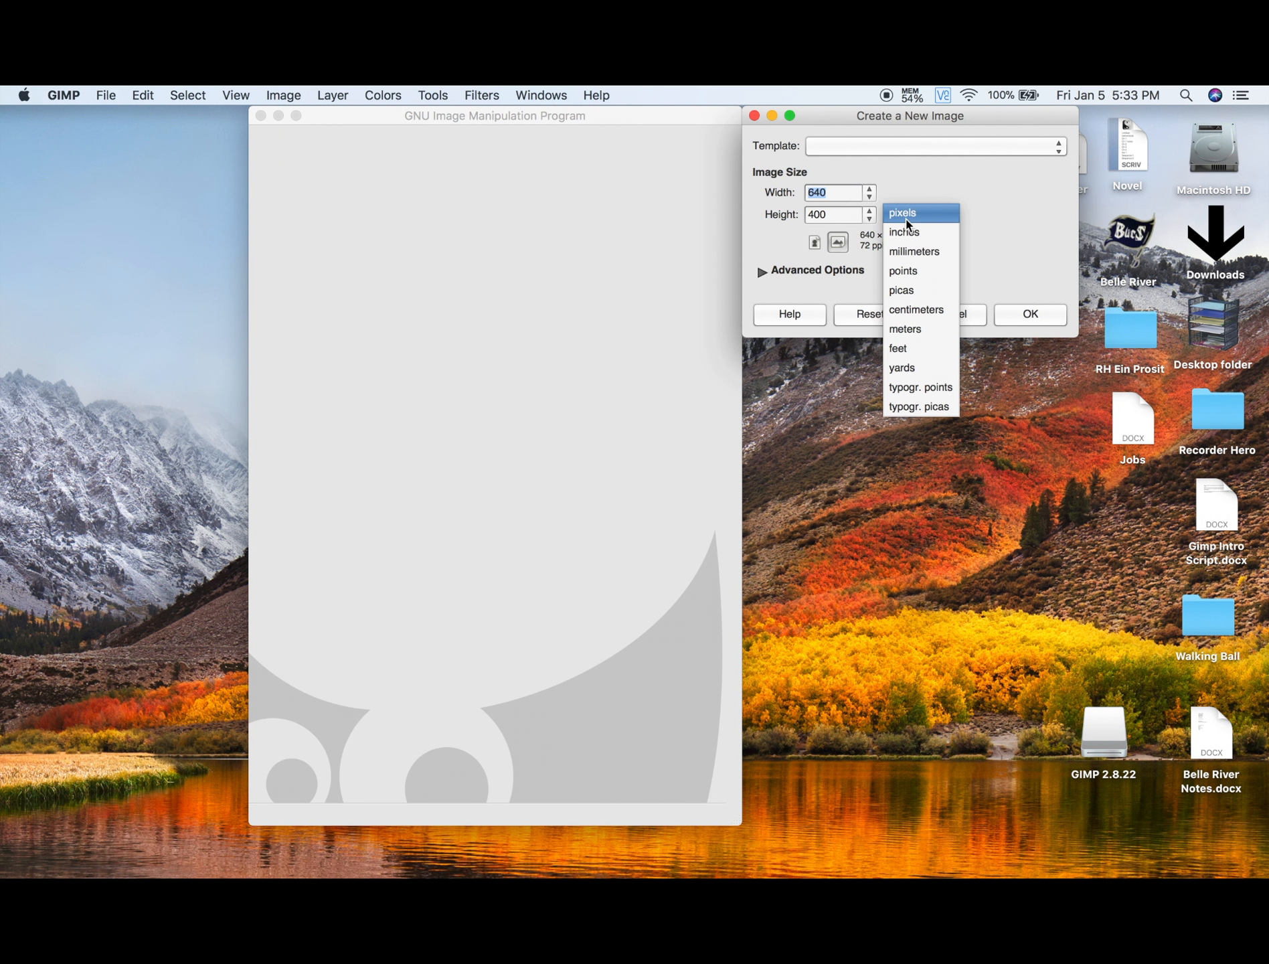
pyautogui.click(907, 232)
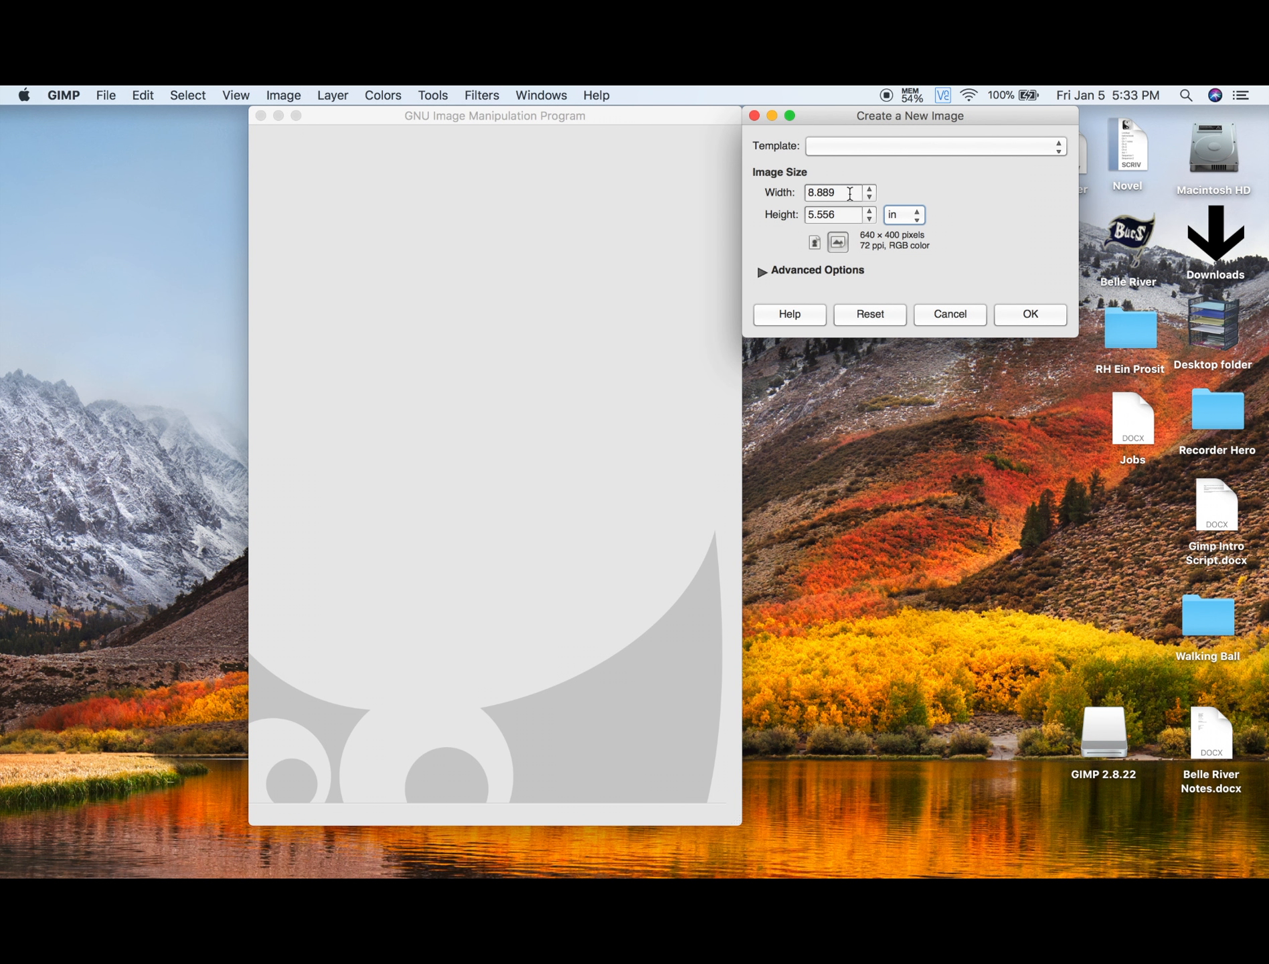
pyautogui.doubleClick(850, 193)
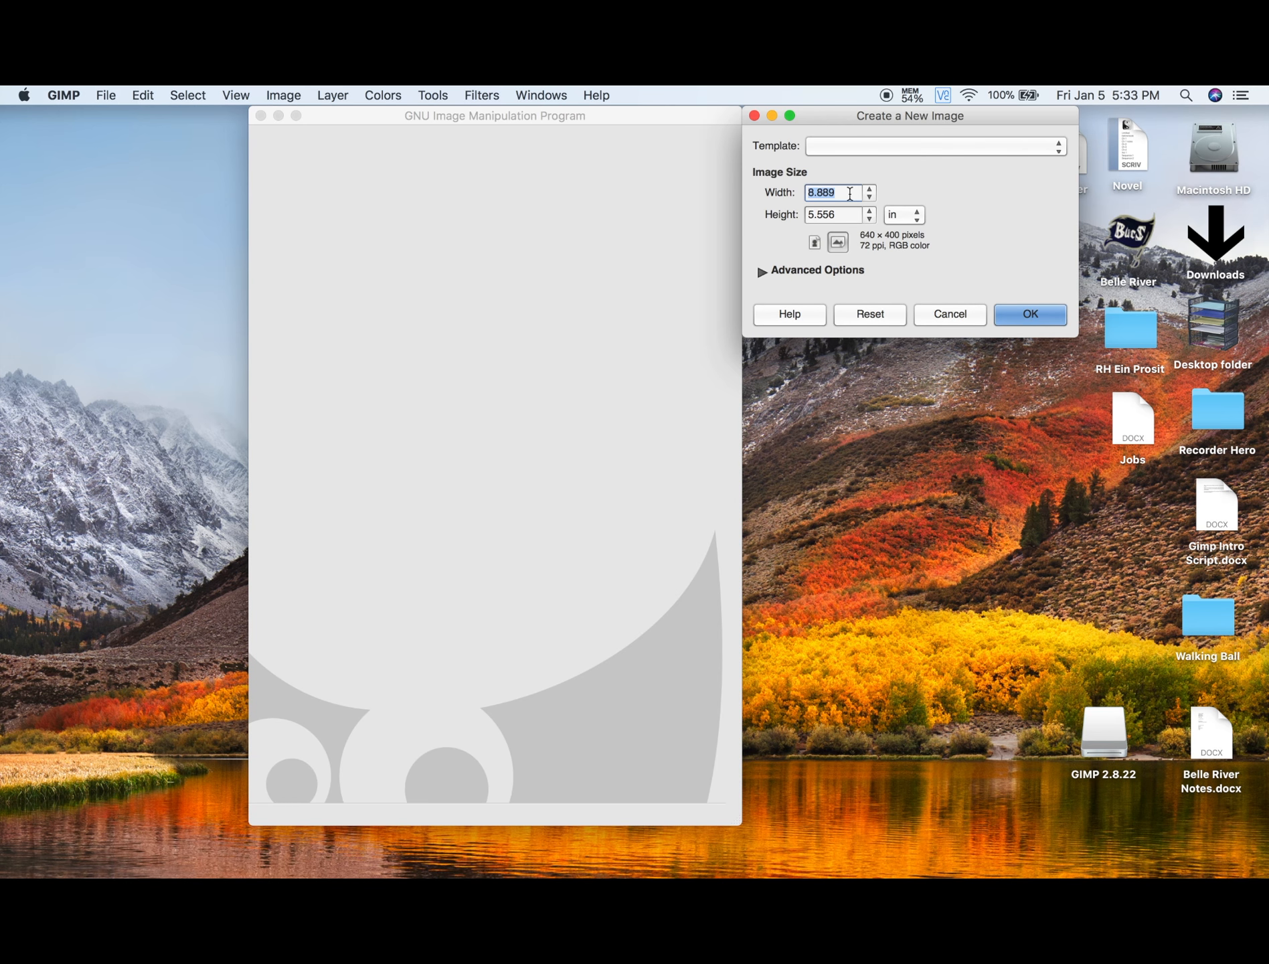
pyautogui.write('8.5')
pyautogui.doubleClick(847, 211)
pyautogui.tripleClick(846, 212)
pyautogui.write('11')
# Step: Change the size units to pixels and create the image at 1000 px wide by 1000 px high
pyautogui.click(915, 215)
pyautogui.click(905, 196)
pyautogui.doubleClick(848, 192)
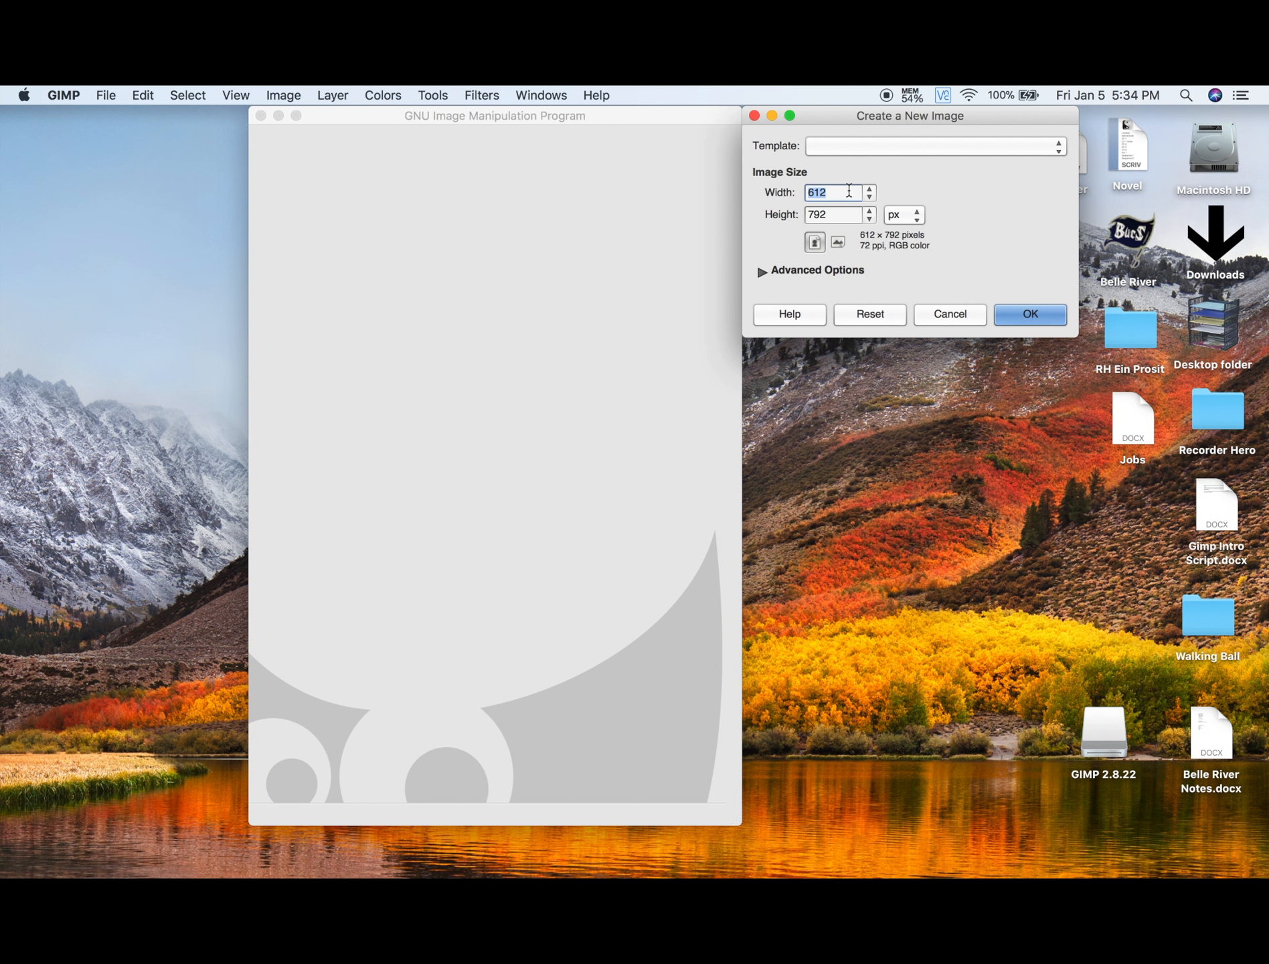
pyautogui.press('BackSpace')
pyautogui.write('1000')
pyautogui.click(839, 214)
pyautogui.doubleClick(839, 214)
pyautogui.write('1000')
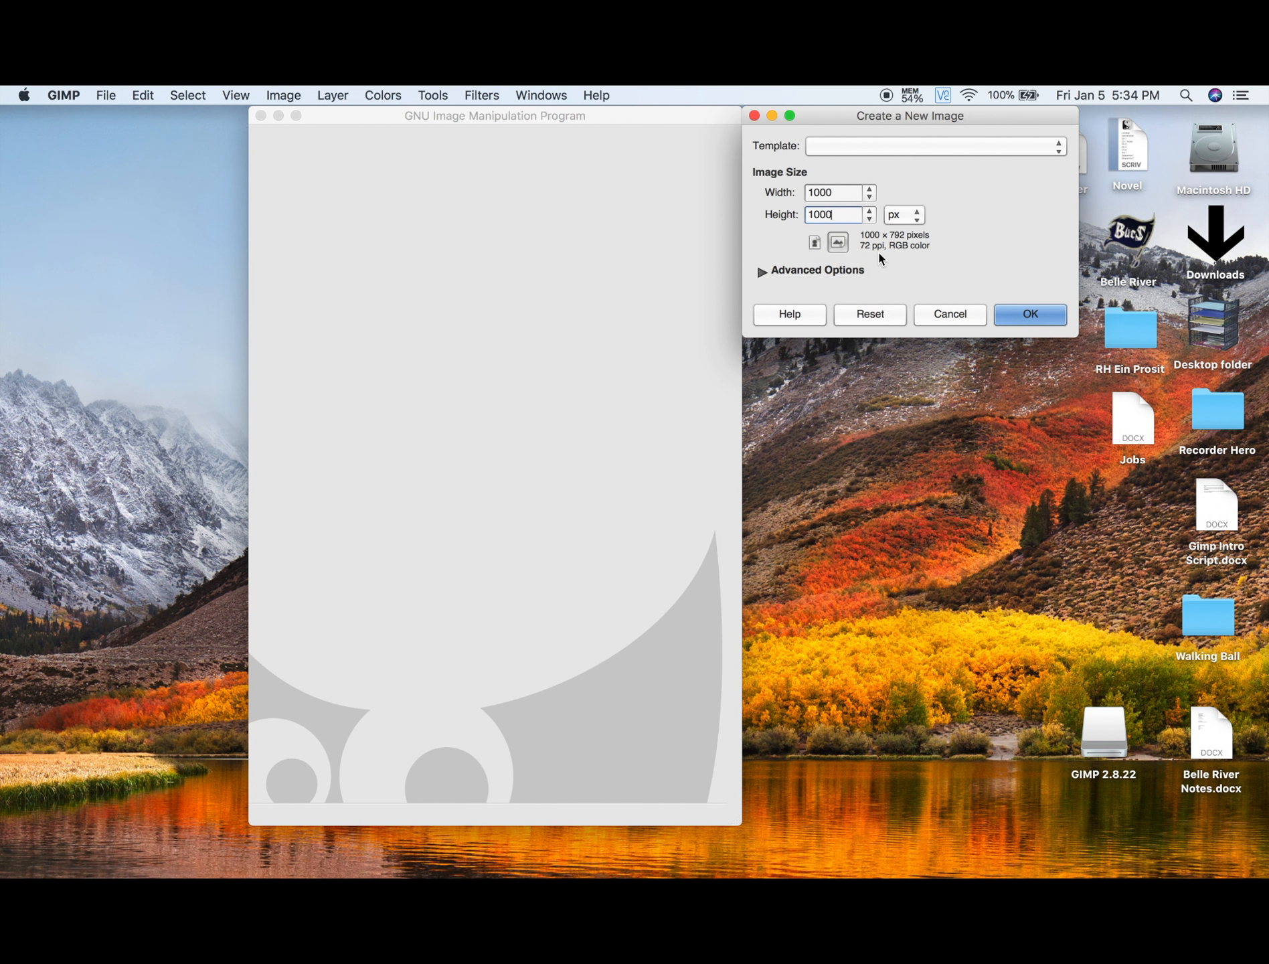
pyautogui.click(1049, 317)
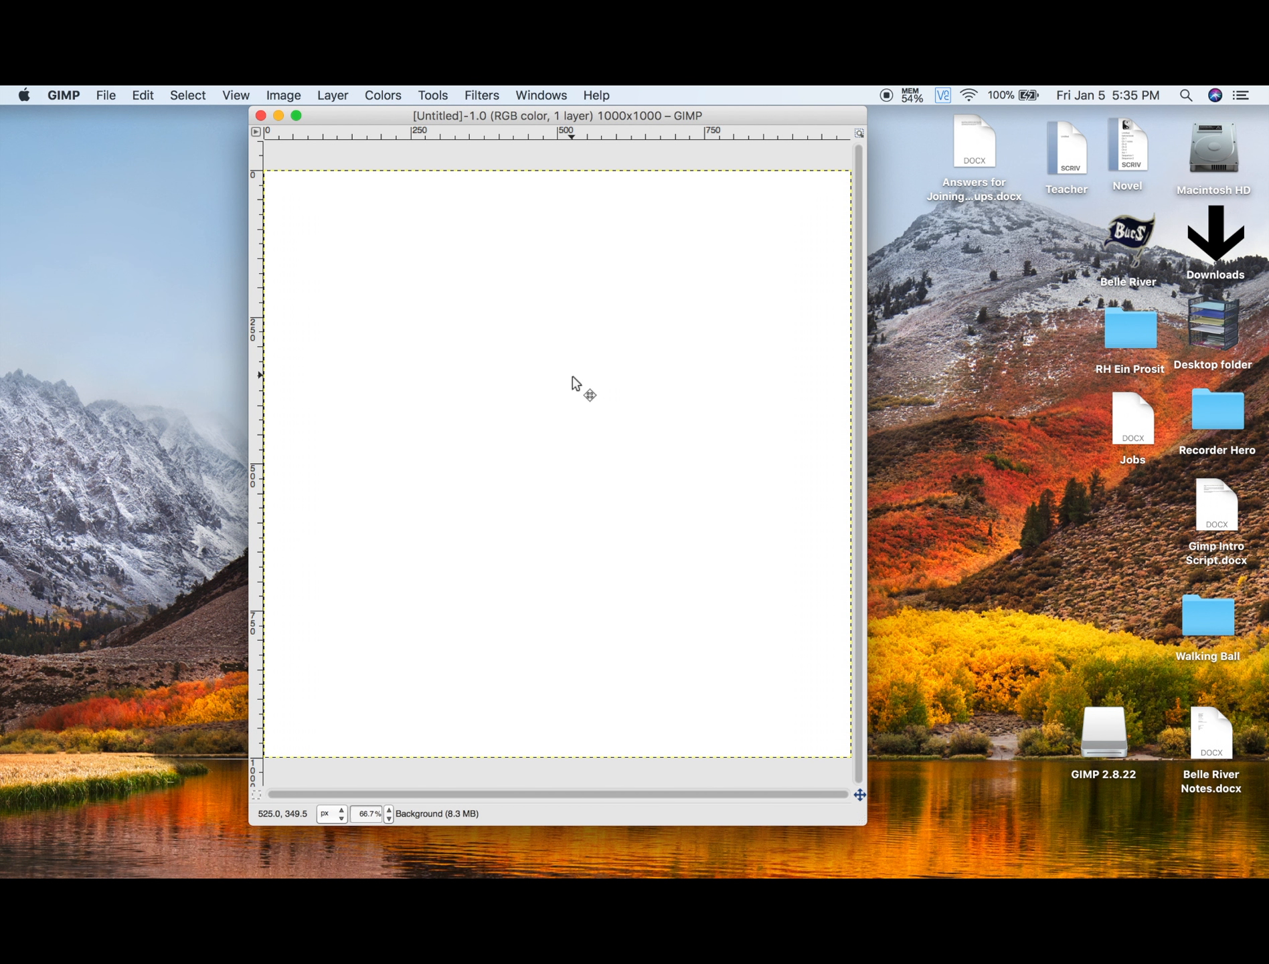
# Step: Show the Toolbox and the Layers dialog, and place the Layers dialog directly beside the image window
pyautogui.click(548, 94)
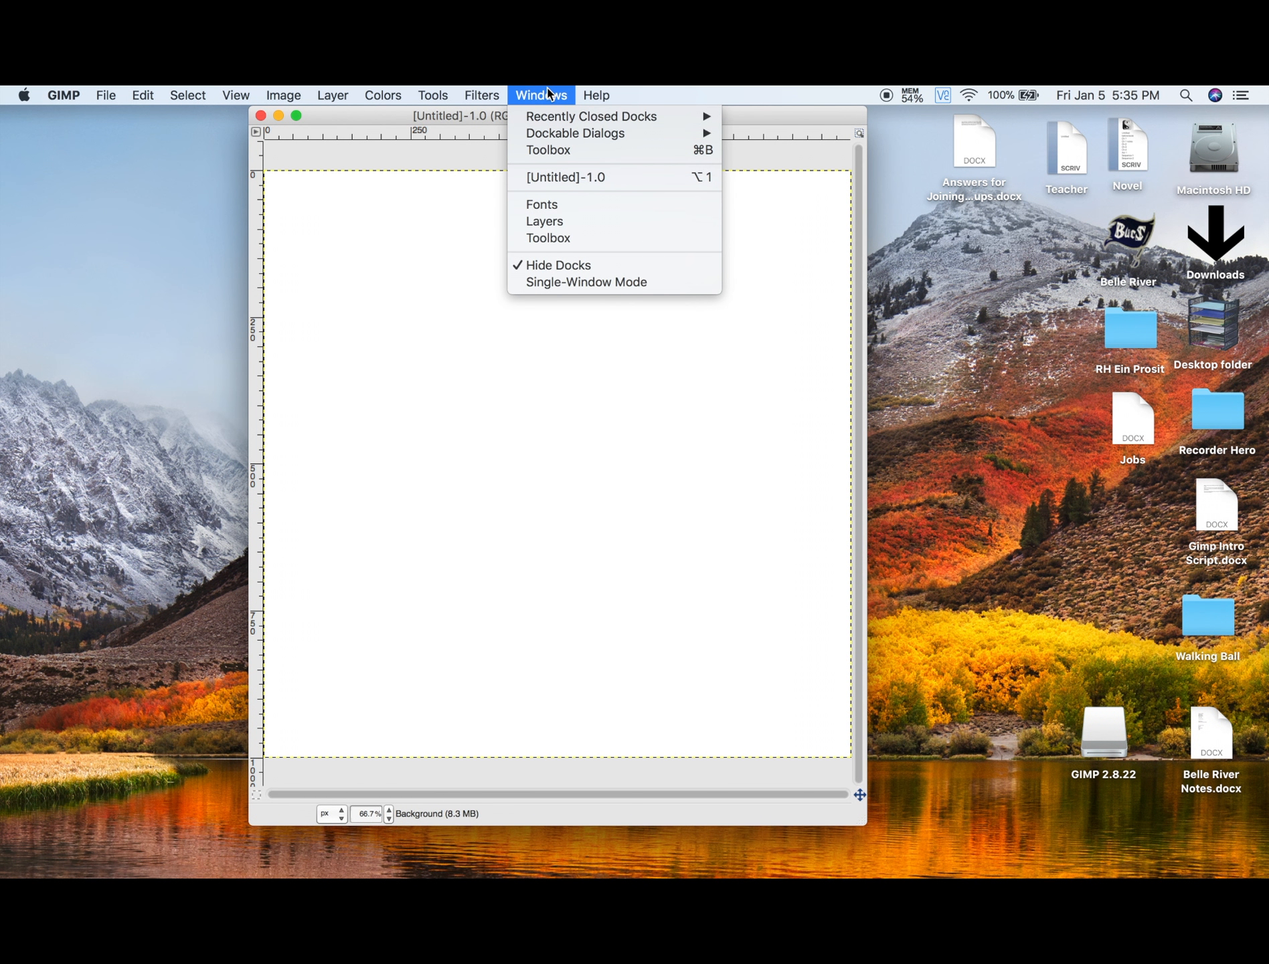
pyautogui.click(544, 150)
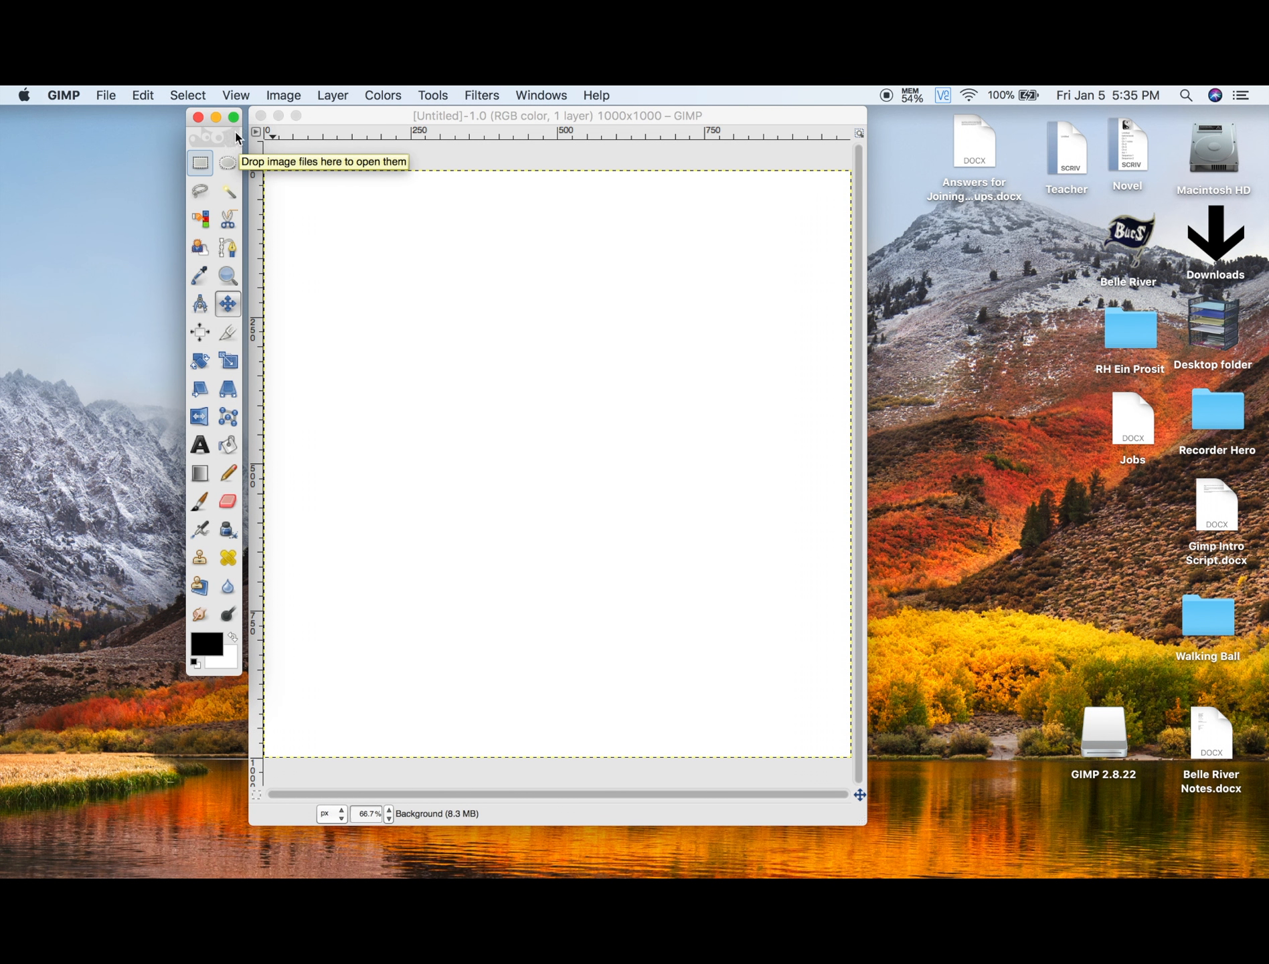
pyautogui.click(542, 97)
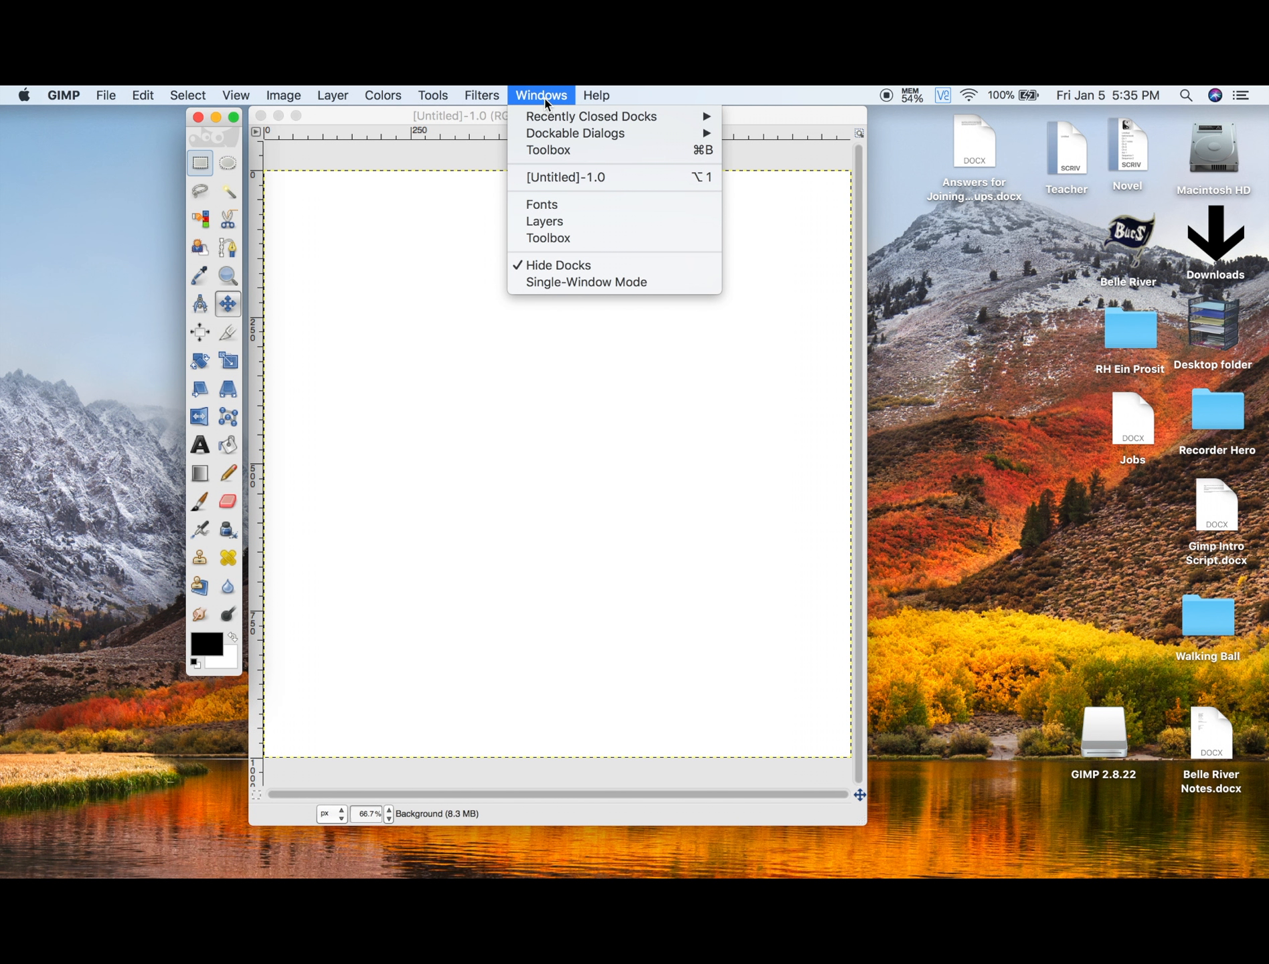
pyautogui.moveTo(564, 140)
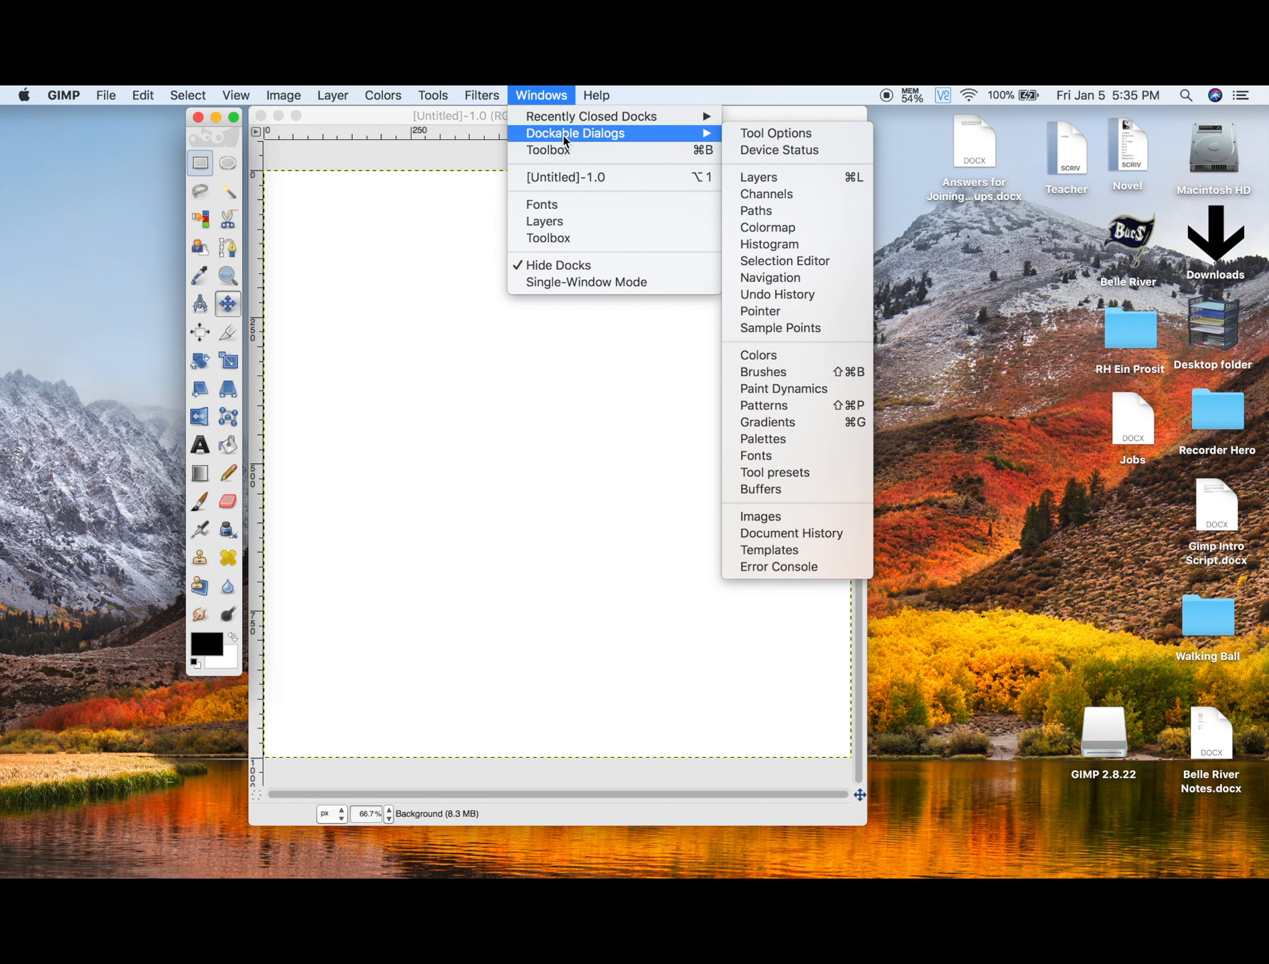
pyautogui.click(777, 176)
pyautogui.moveTo(1071, 119); pyautogui.dragTo(980, 124)
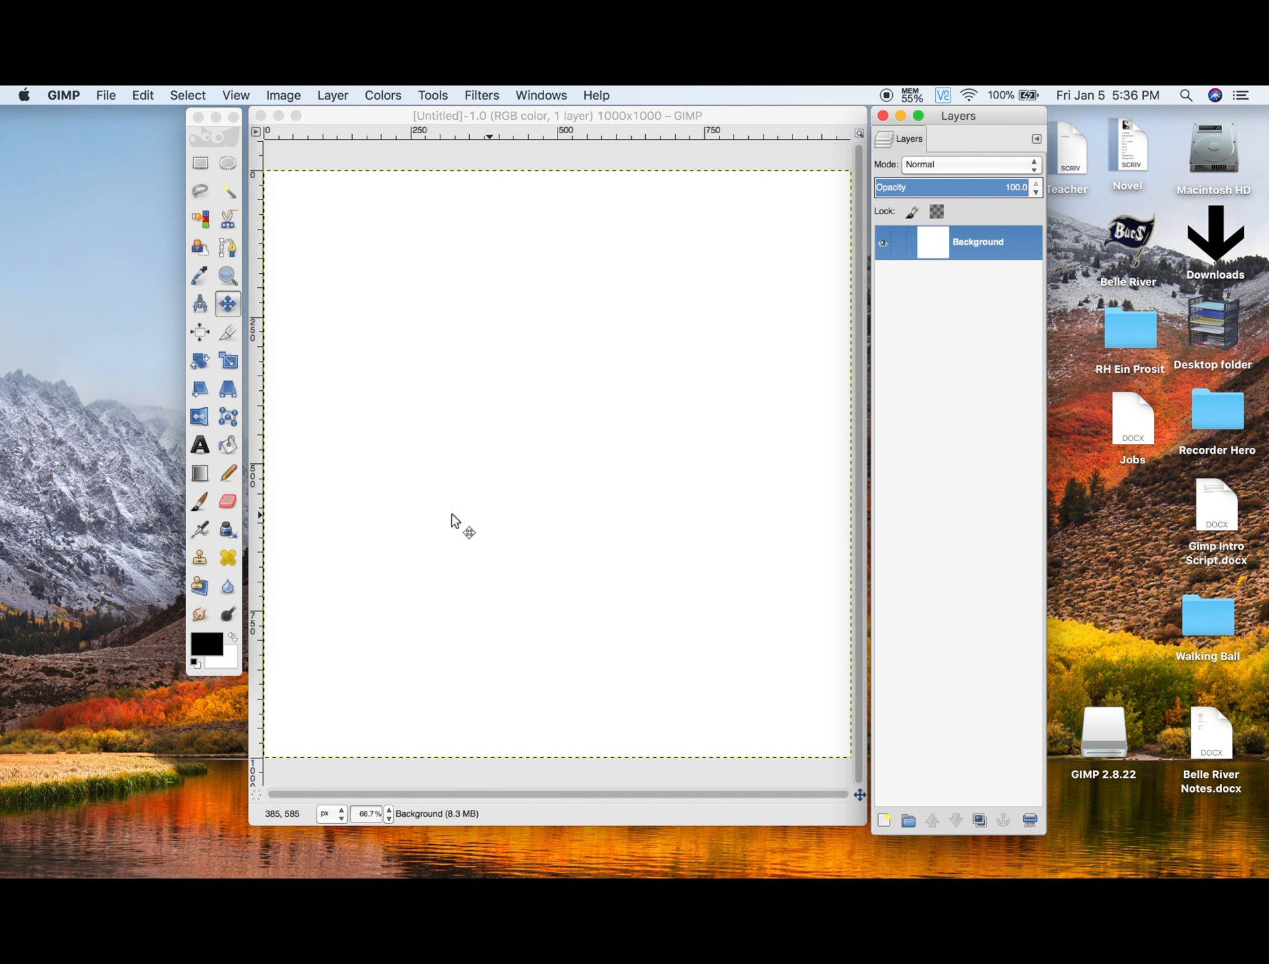
# Step: Draw several freehand black strokes across the middle of the canvas with the Pencil tool
pyautogui.click(228, 474)
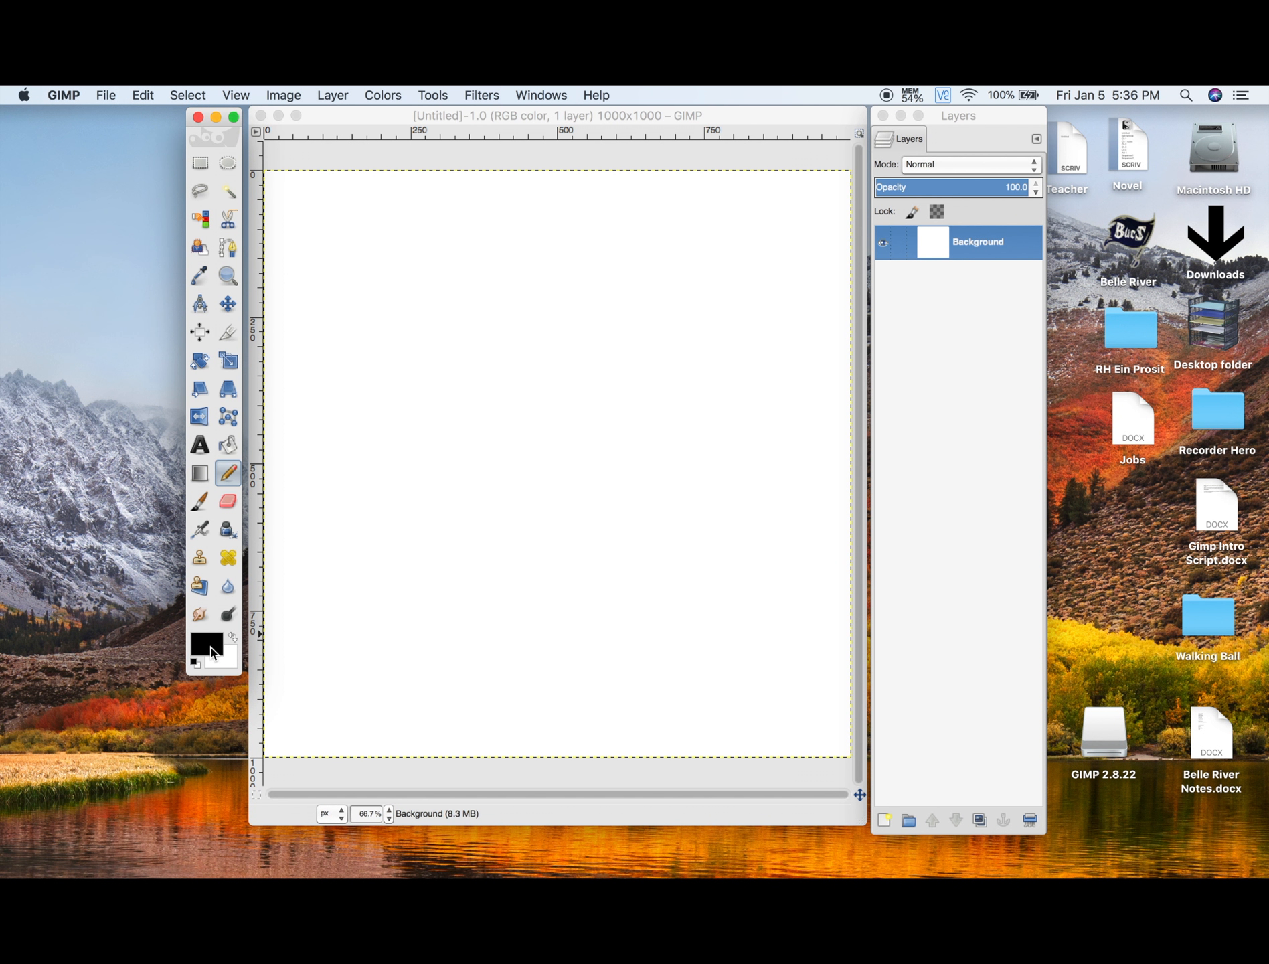
pyautogui.moveTo(359, 477); pyautogui.dragTo(460, 337)
pyautogui.moveTo(509, 337); pyautogui.dragTo(494, 472)
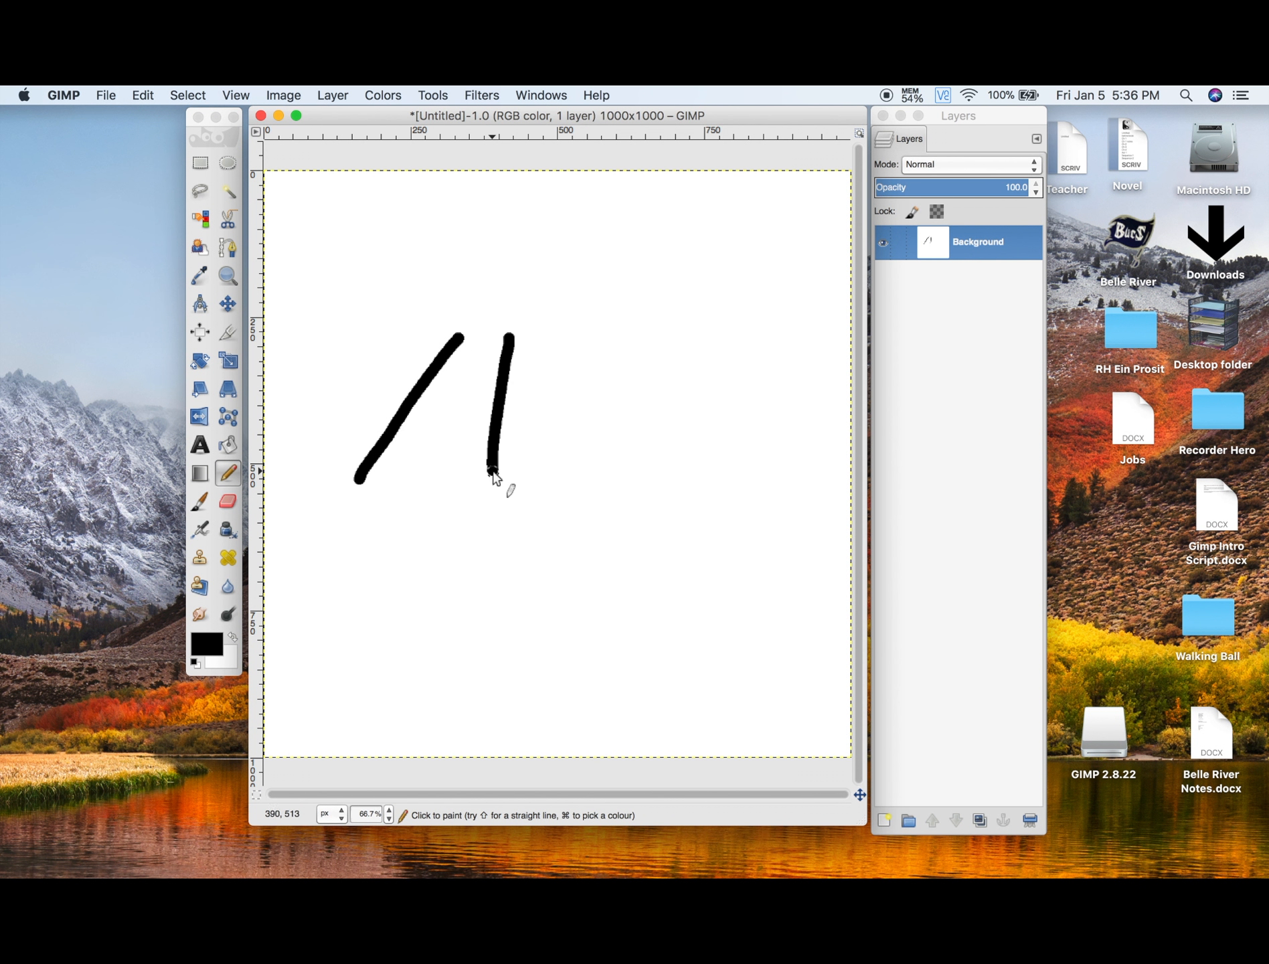
pyautogui.moveTo(328, 375); pyautogui.dragTo(580, 421)
pyautogui.moveTo(565, 580)
pyautogui.mouseDown()
pyautogui.moveTo(594, 390)
pyautogui.moveTo(623, 332)
pyautogui.mouseUp()
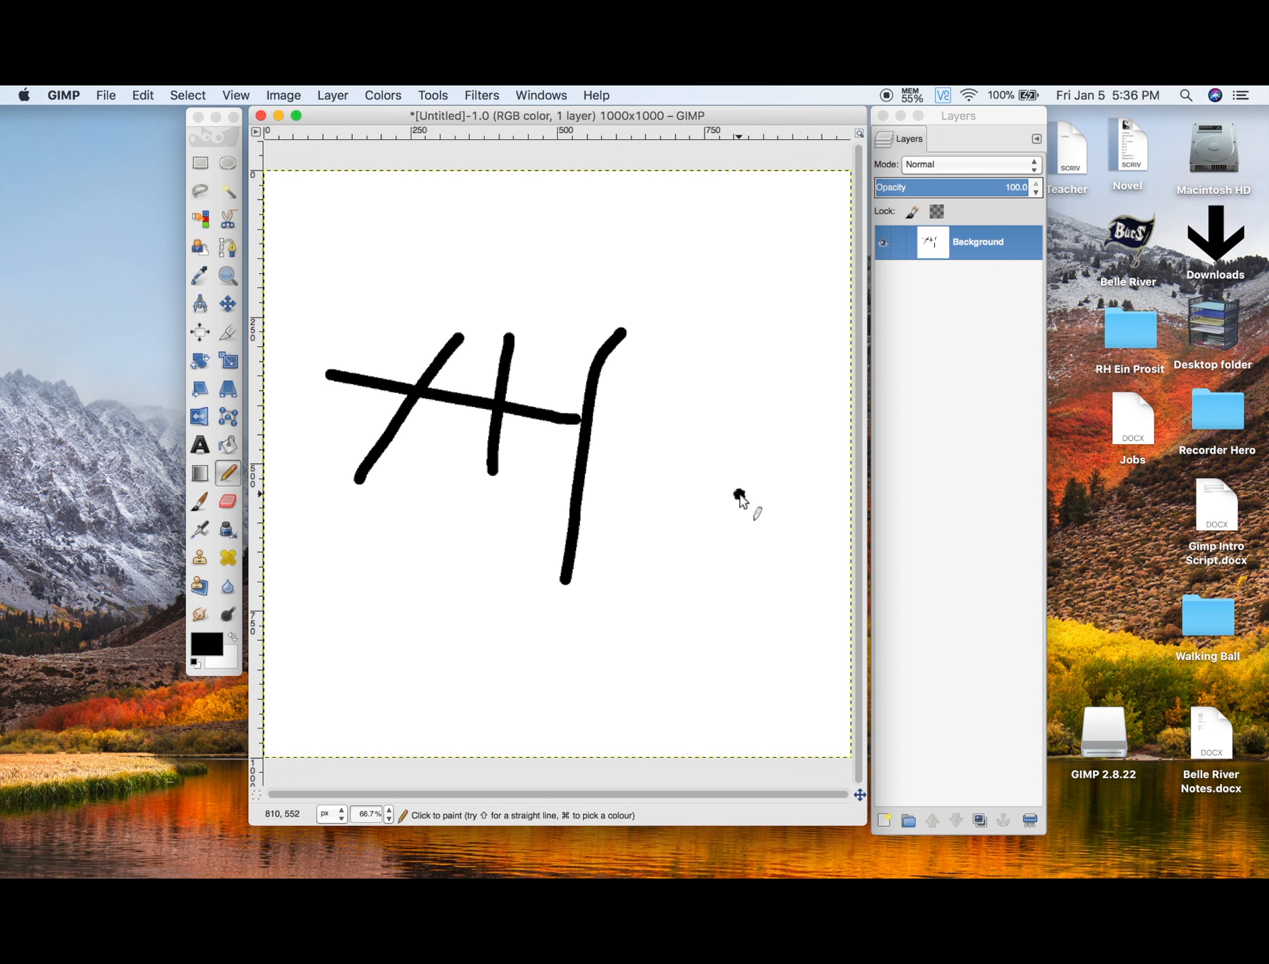
pyautogui.moveTo(739, 496)
pyautogui.mouseDown()
pyautogui.moveTo(492, 540)
pyautogui.moveTo(461, 592)
pyautogui.moveTo(658, 688)
pyautogui.mouseUp()
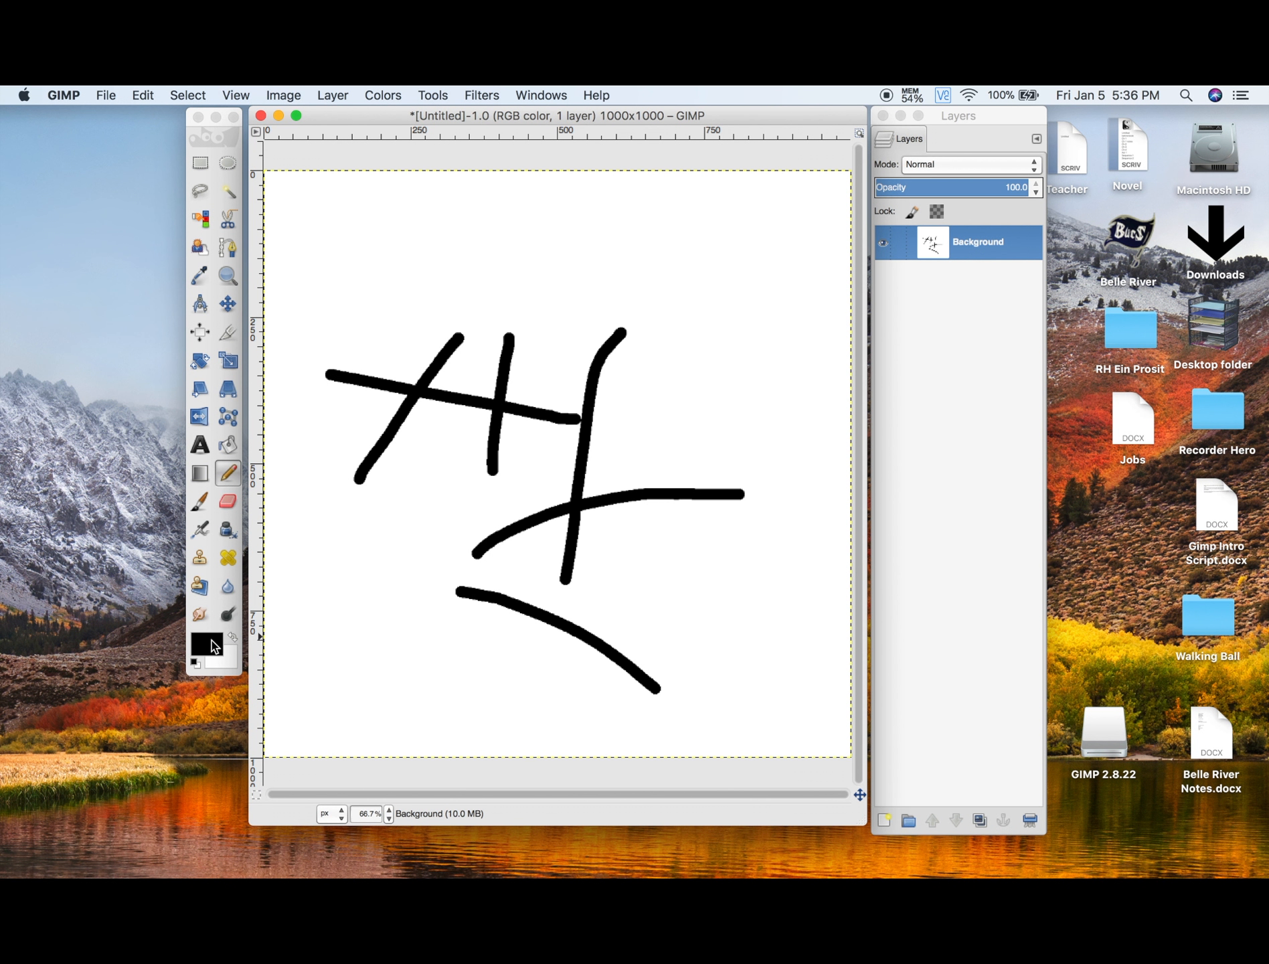
# Step: Set the foreground colour to dark blue and draw four parallel diagonal pencil strokes above the black ones
pyautogui.click(211, 641)
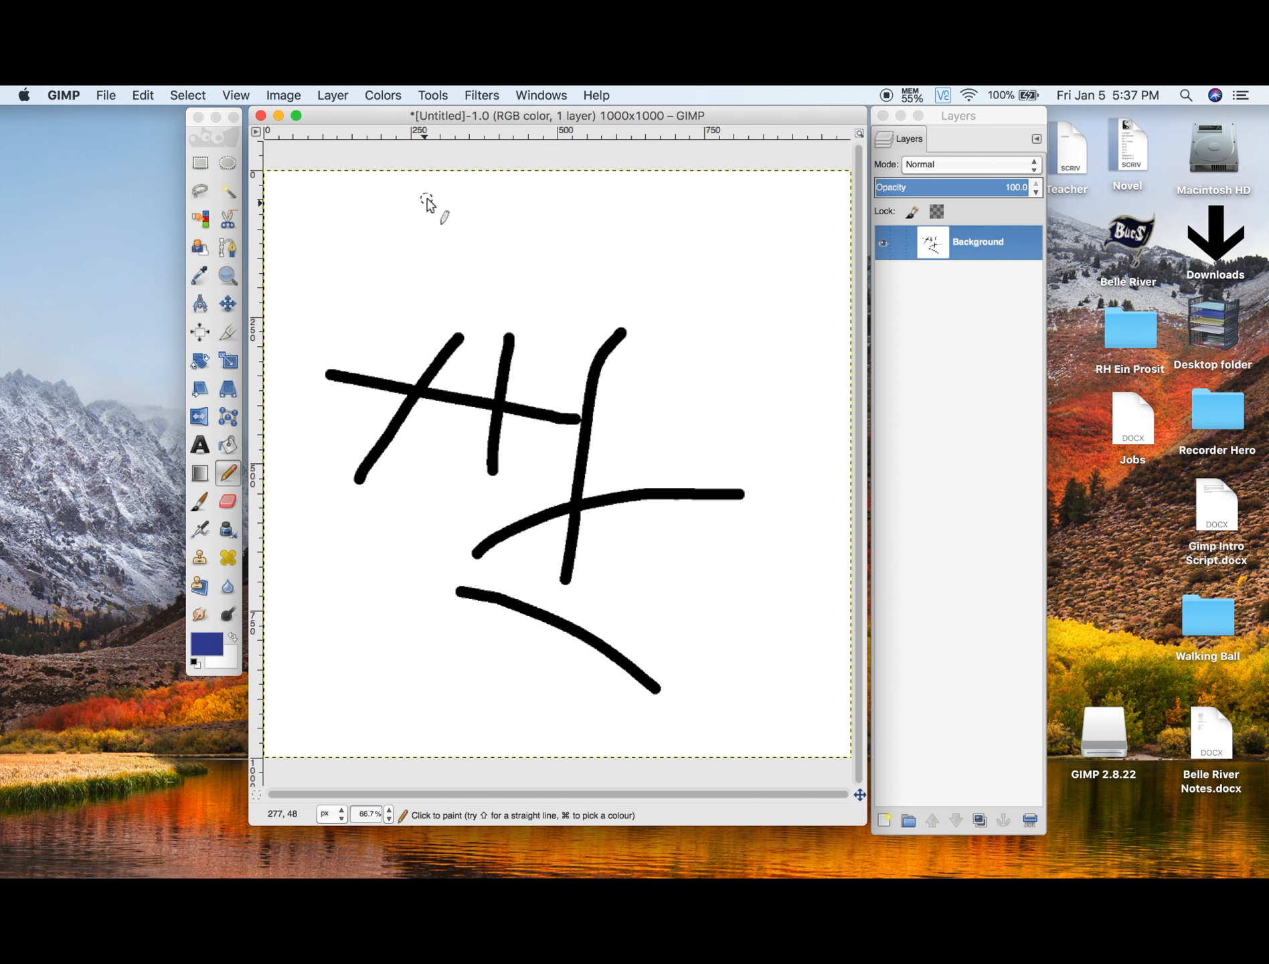
pyautogui.moveTo(425, 199); pyautogui.dragTo(343, 295)
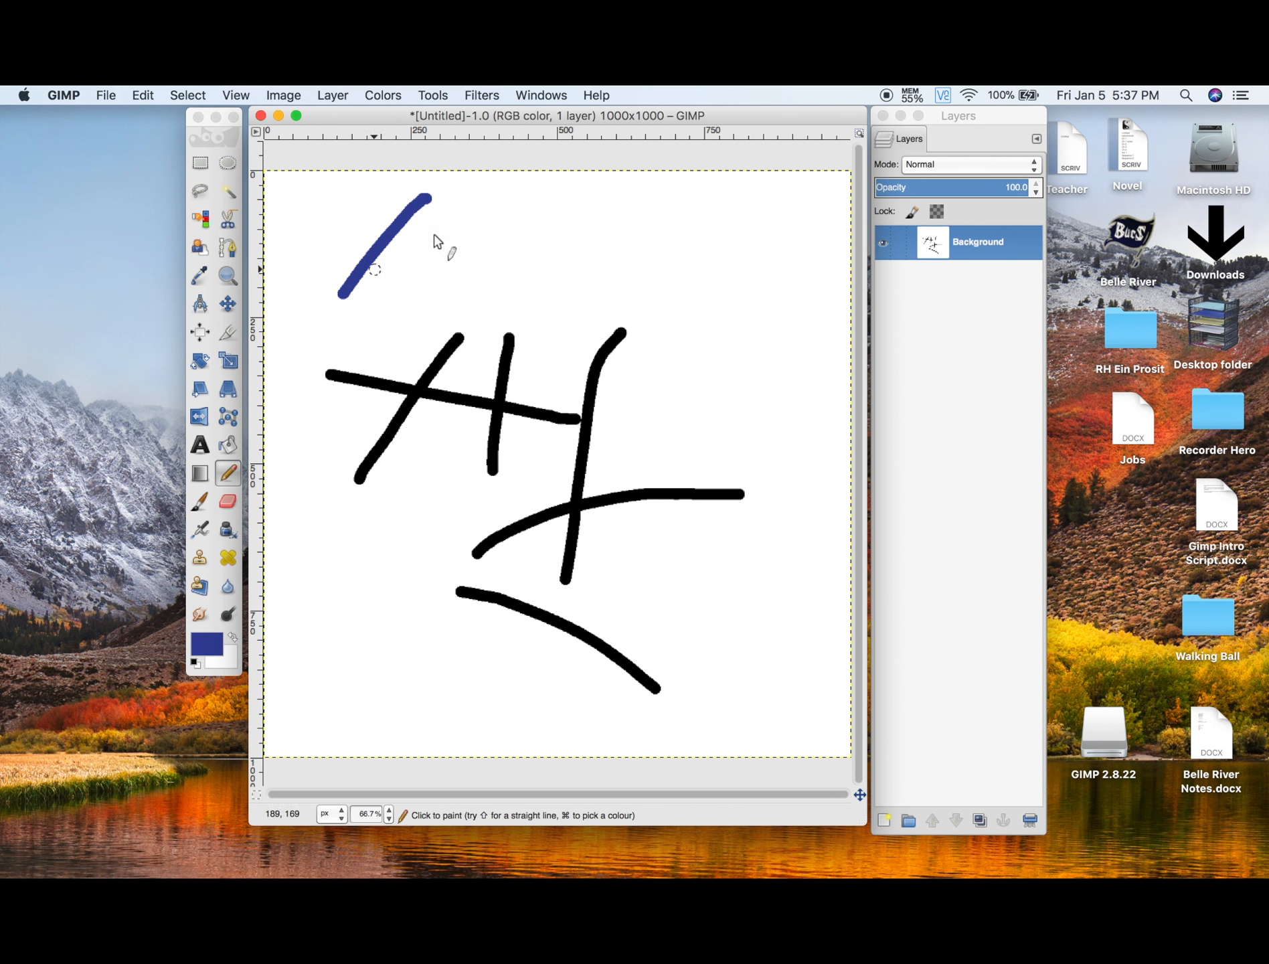
pyautogui.moveTo(470, 210); pyautogui.dragTo(380, 295)
pyautogui.moveTo(535, 223); pyautogui.dragTo(414, 318)
pyautogui.moveTo(577, 216); pyautogui.dragTo(471, 306)
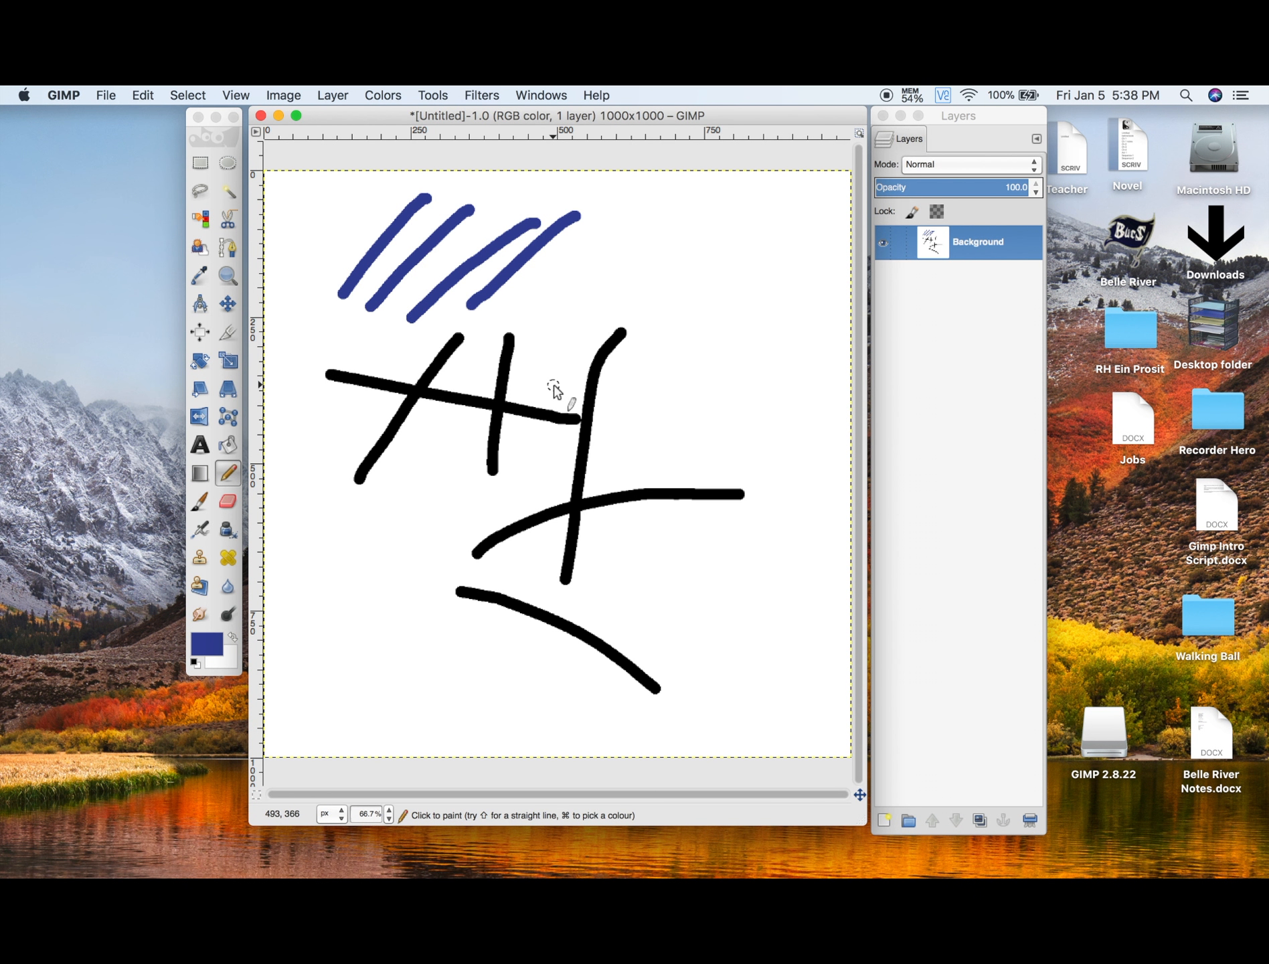
# Step: Reset the colours to default black and white, and erase the lower part of the slanted black stroke
pyautogui.click(194, 664)
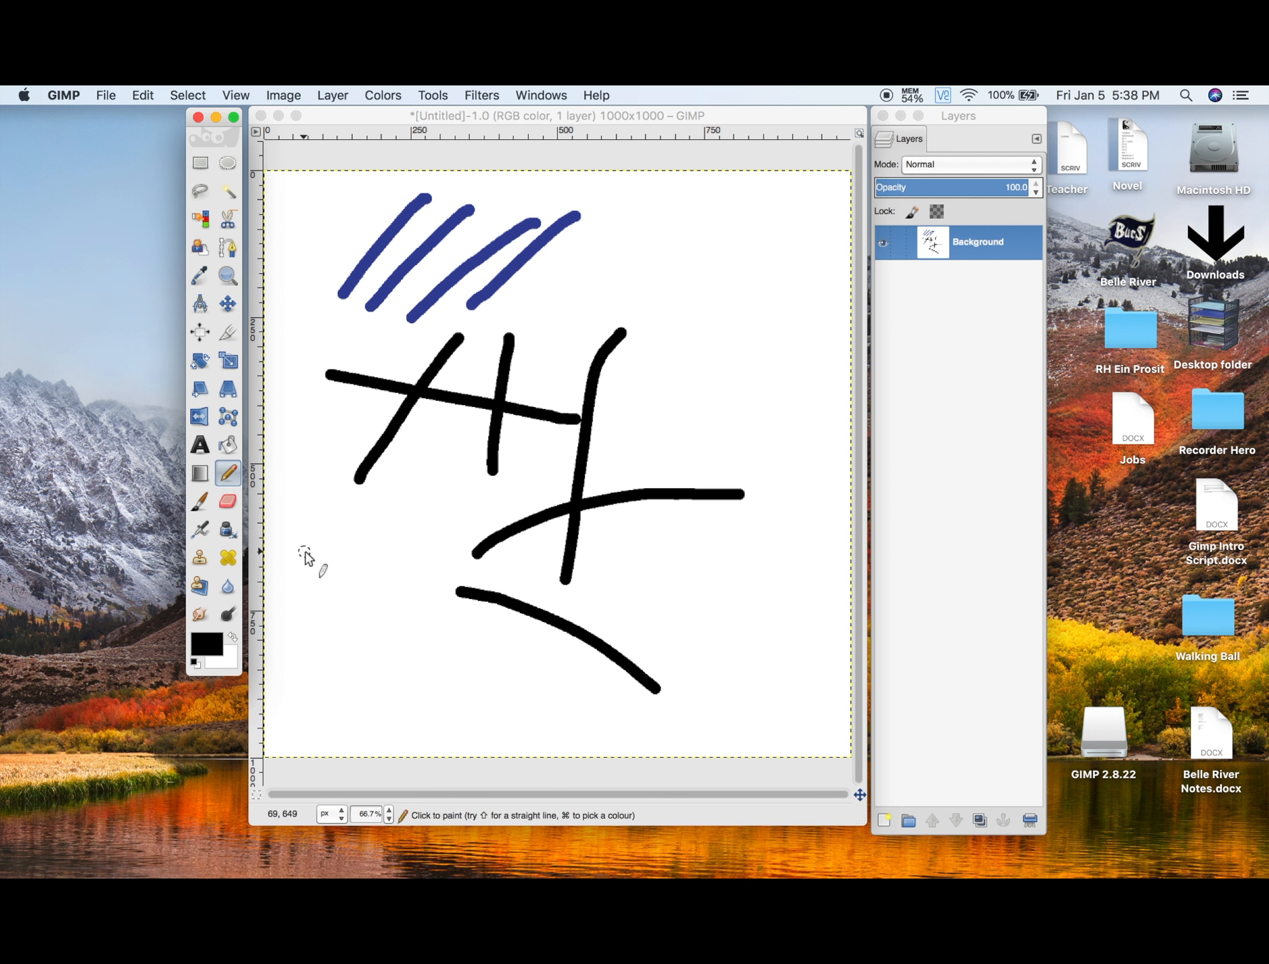
pyautogui.click(228, 501)
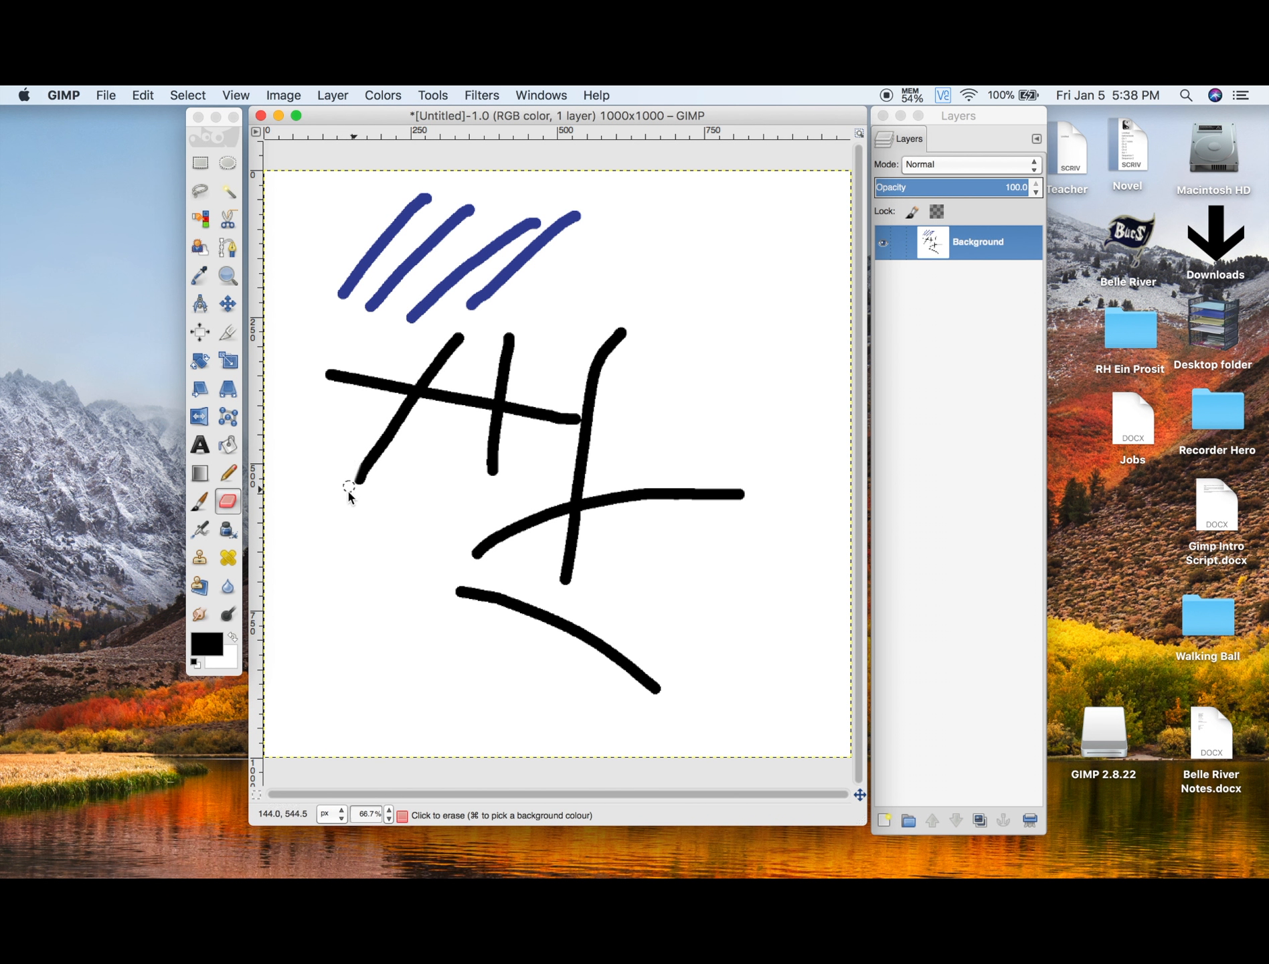
pyautogui.moveTo(350, 480)
pyautogui.mouseDown()
pyautogui.moveTo(391, 424)
pyautogui.moveTo(370, 466)
pyautogui.moveTo(405, 434)
pyautogui.mouseUp()
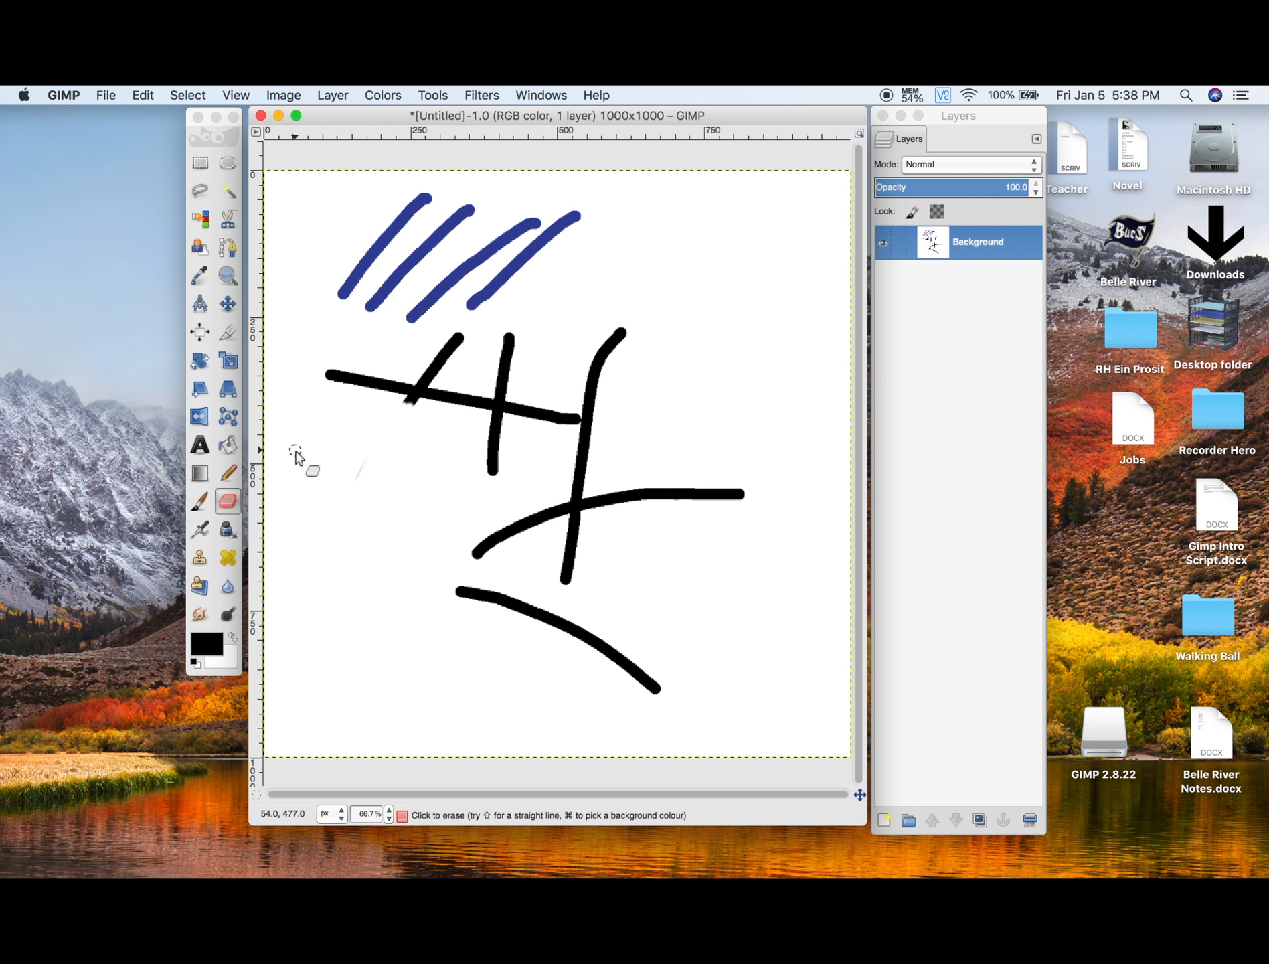
# Step: Undo the eraser stroke and all the blue and black pencil strokes until the canvas is blank
pyautogui.click(145, 94)
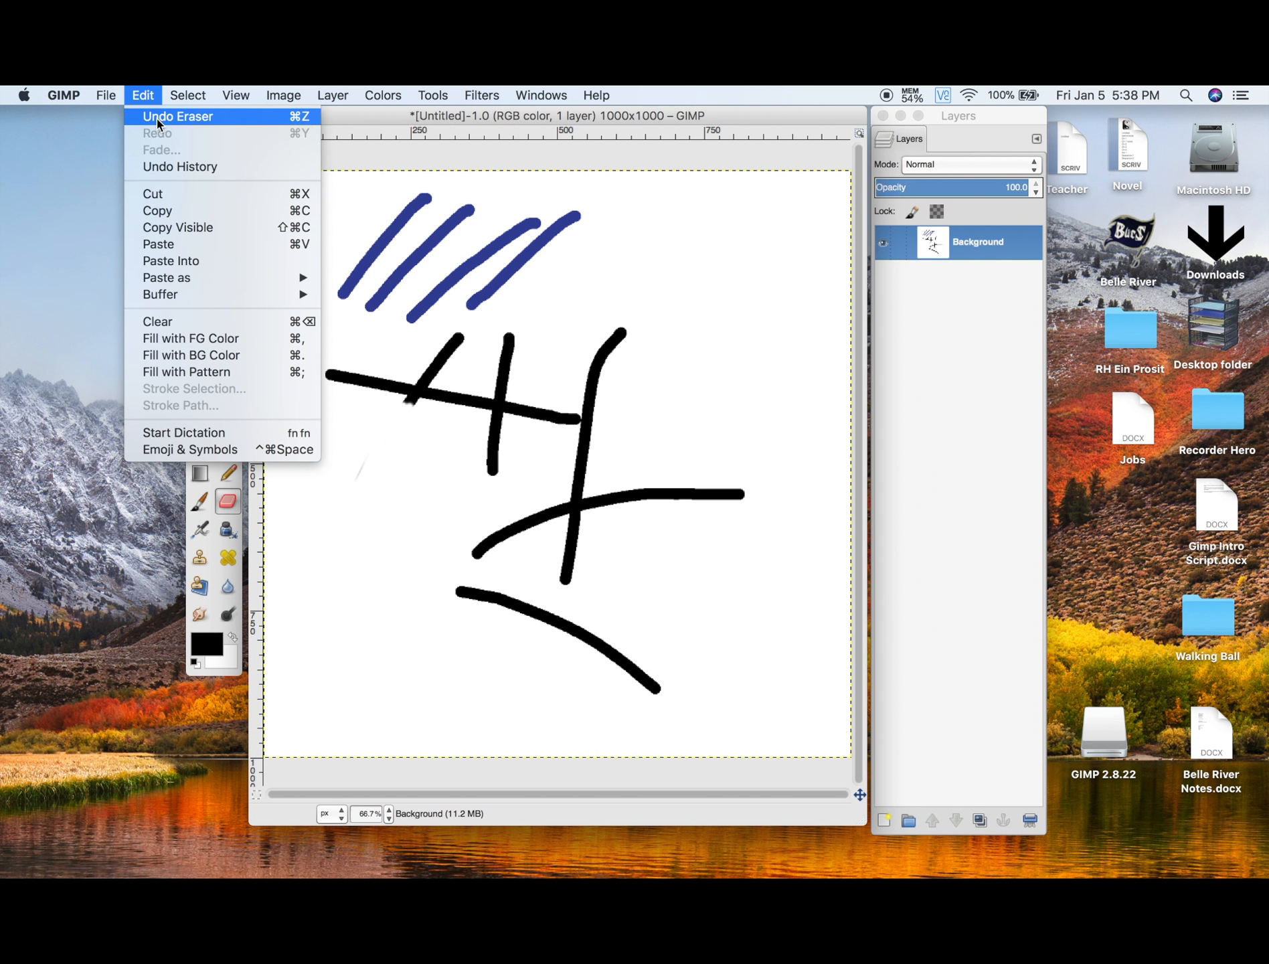
pyautogui.click(157, 118)
pyautogui.click(142, 94)
pyautogui.click(149, 118)
pyautogui.click(143, 94)
pyautogui.click(145, 116)
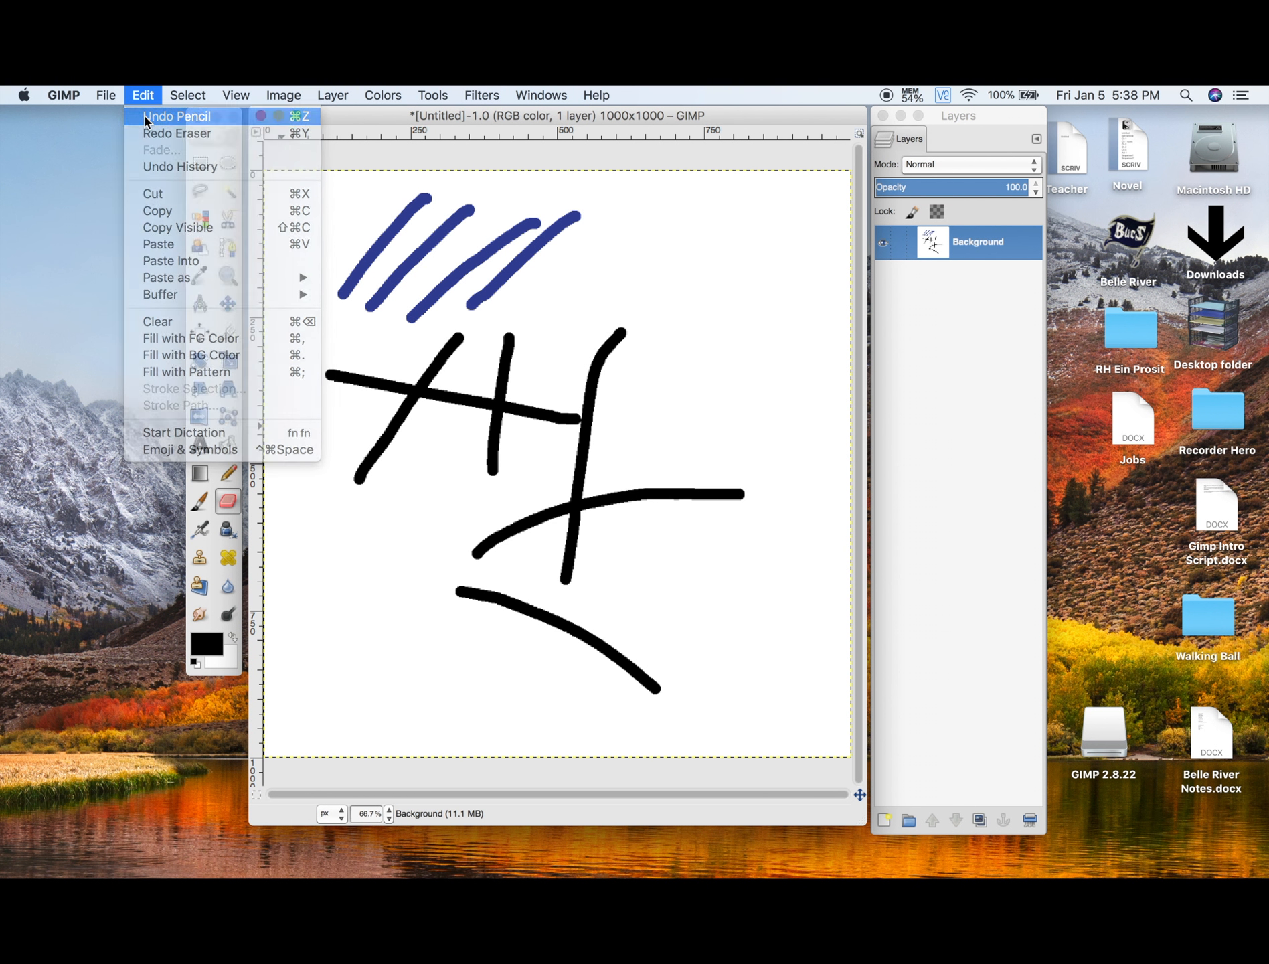
pyautogui.click(143, 95)
pyautogui.click(147, 117)
pyautogui.click(143, 94)
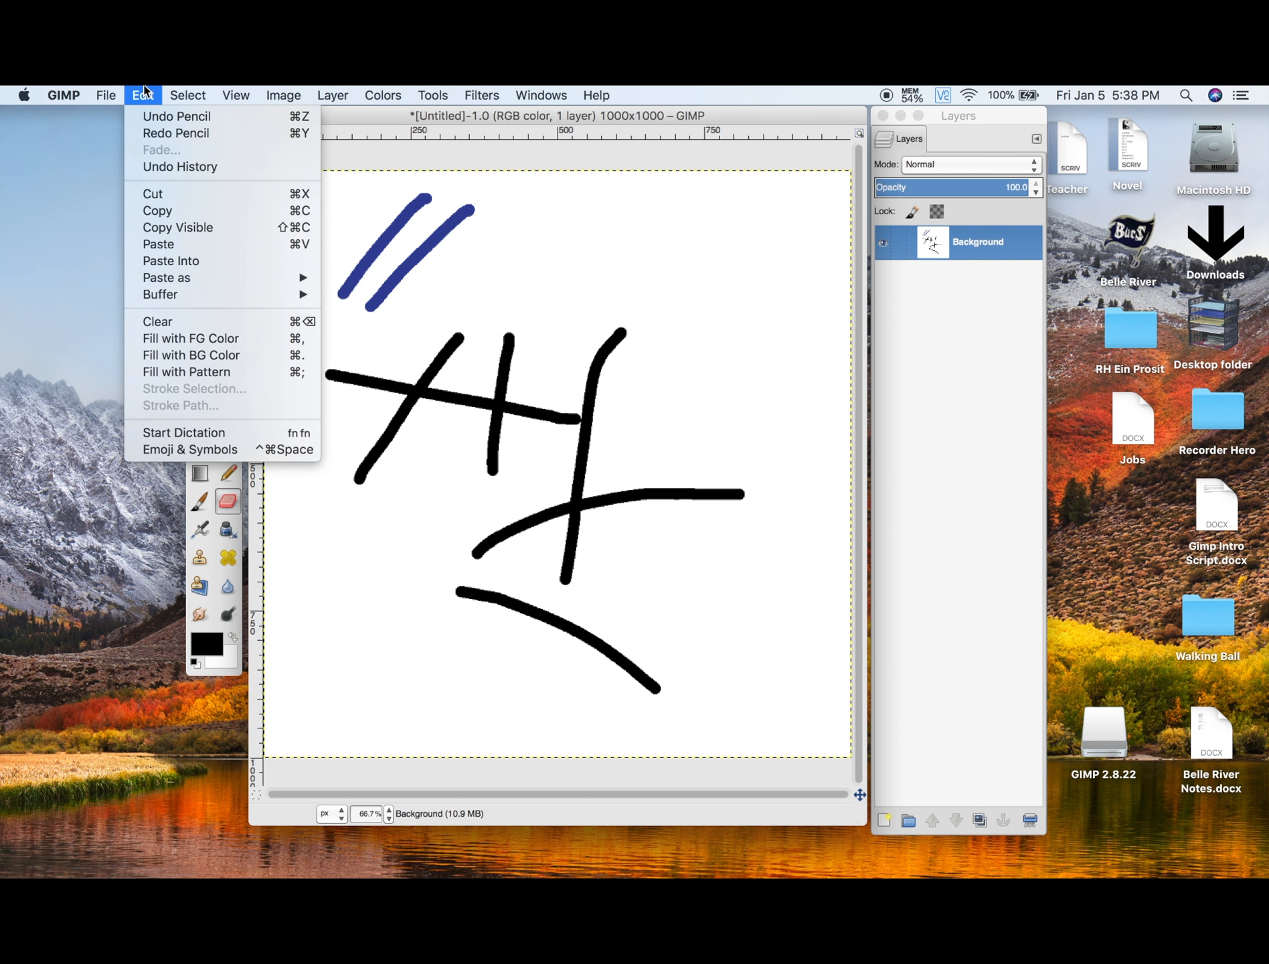
pyautogui.click(149, 118)
pyautogui.click(143, 94)
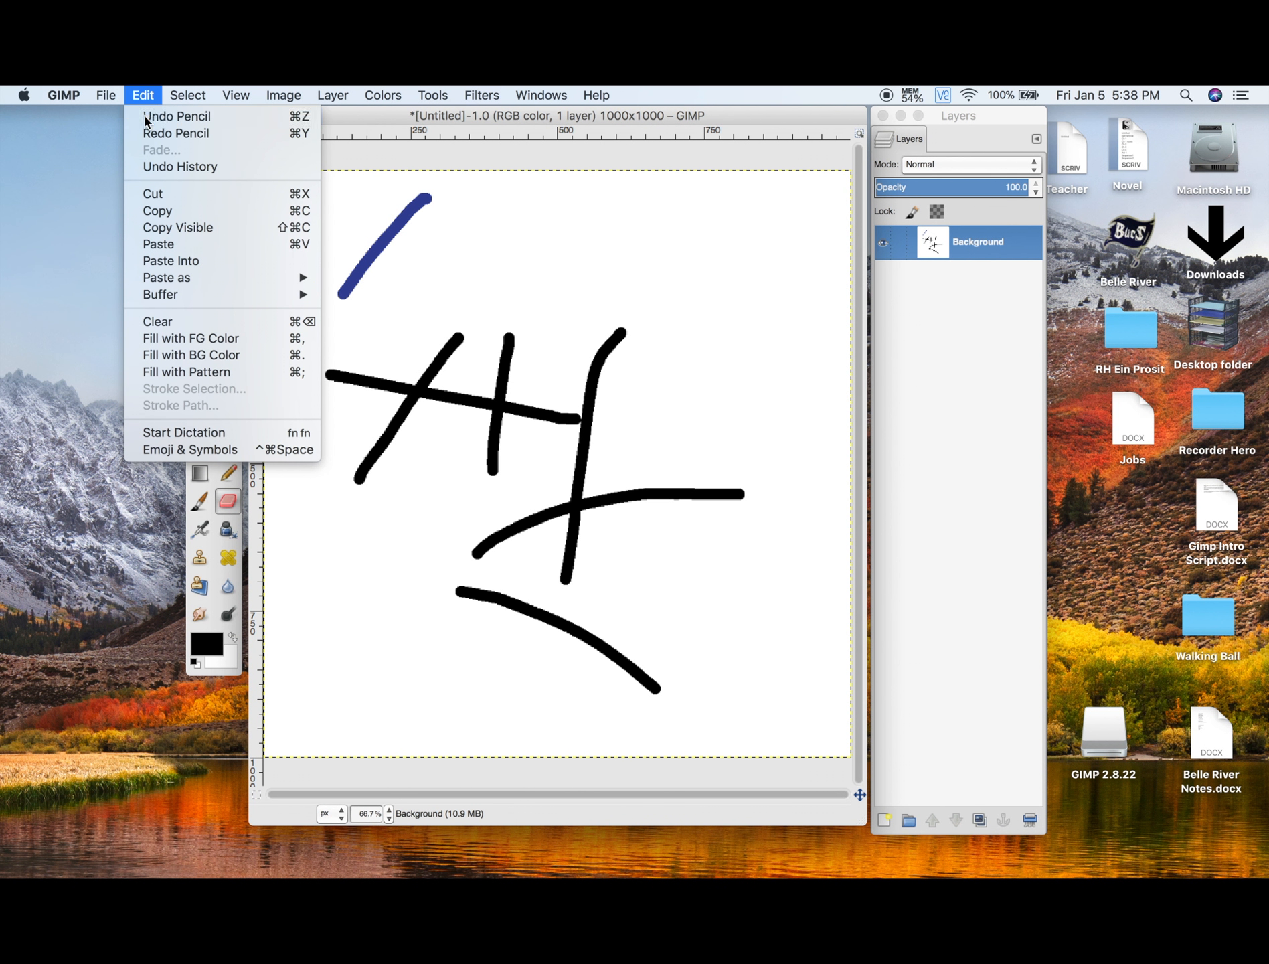
pyautogui.click(147, 117)
pyautogui.click(142, 95)
pyautogui.click(145, 117)
pyautogui.click(143, 94)
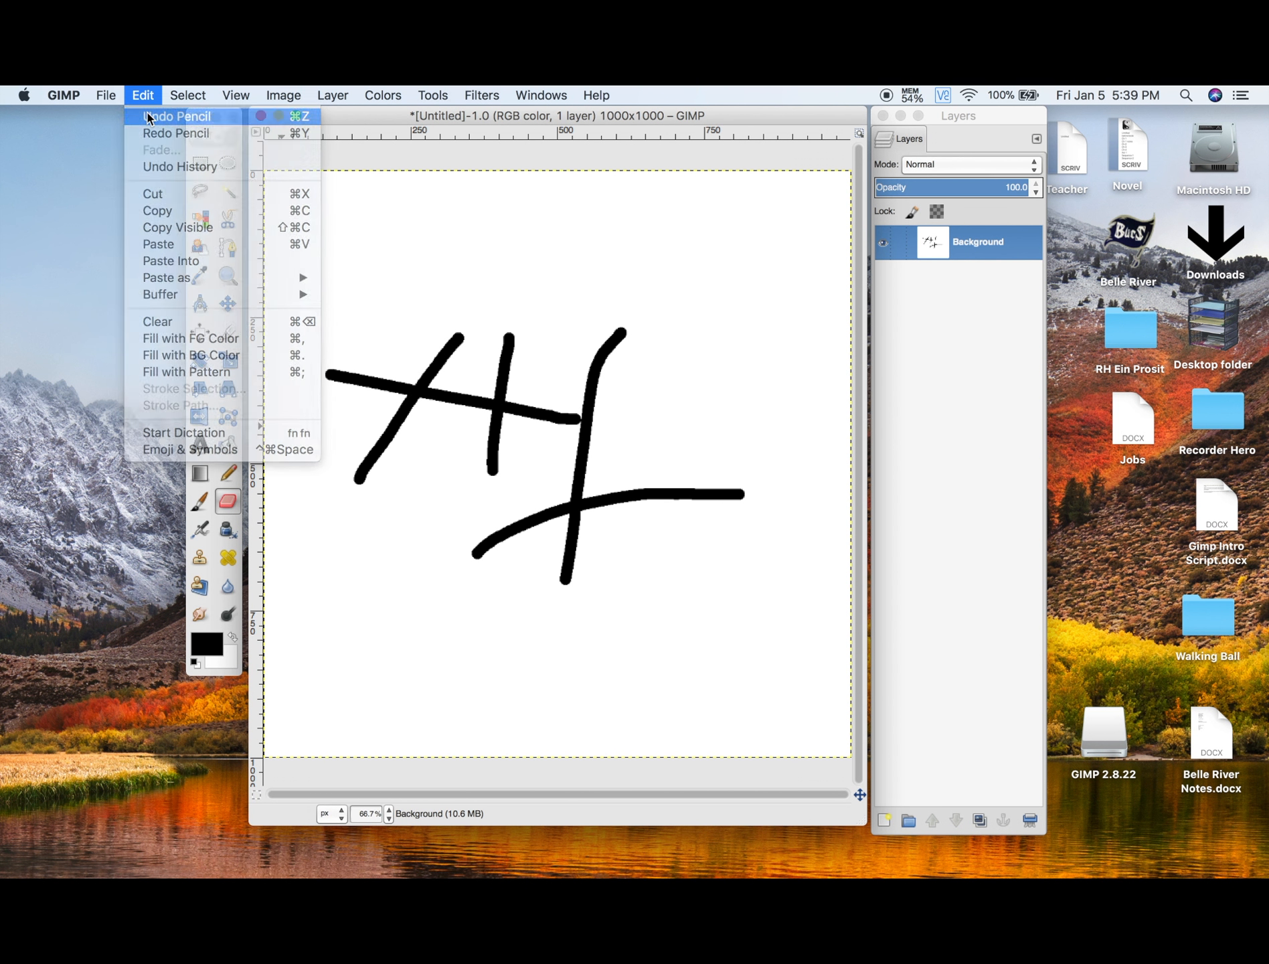
pyautogui.click(147, 116)
pyautogui.click(143, 94)
pyautogui.click(151, 117)
pyautogui.click(142, 94)
pyautogui.click(147, 116)
pyautogui.click(145, 94)
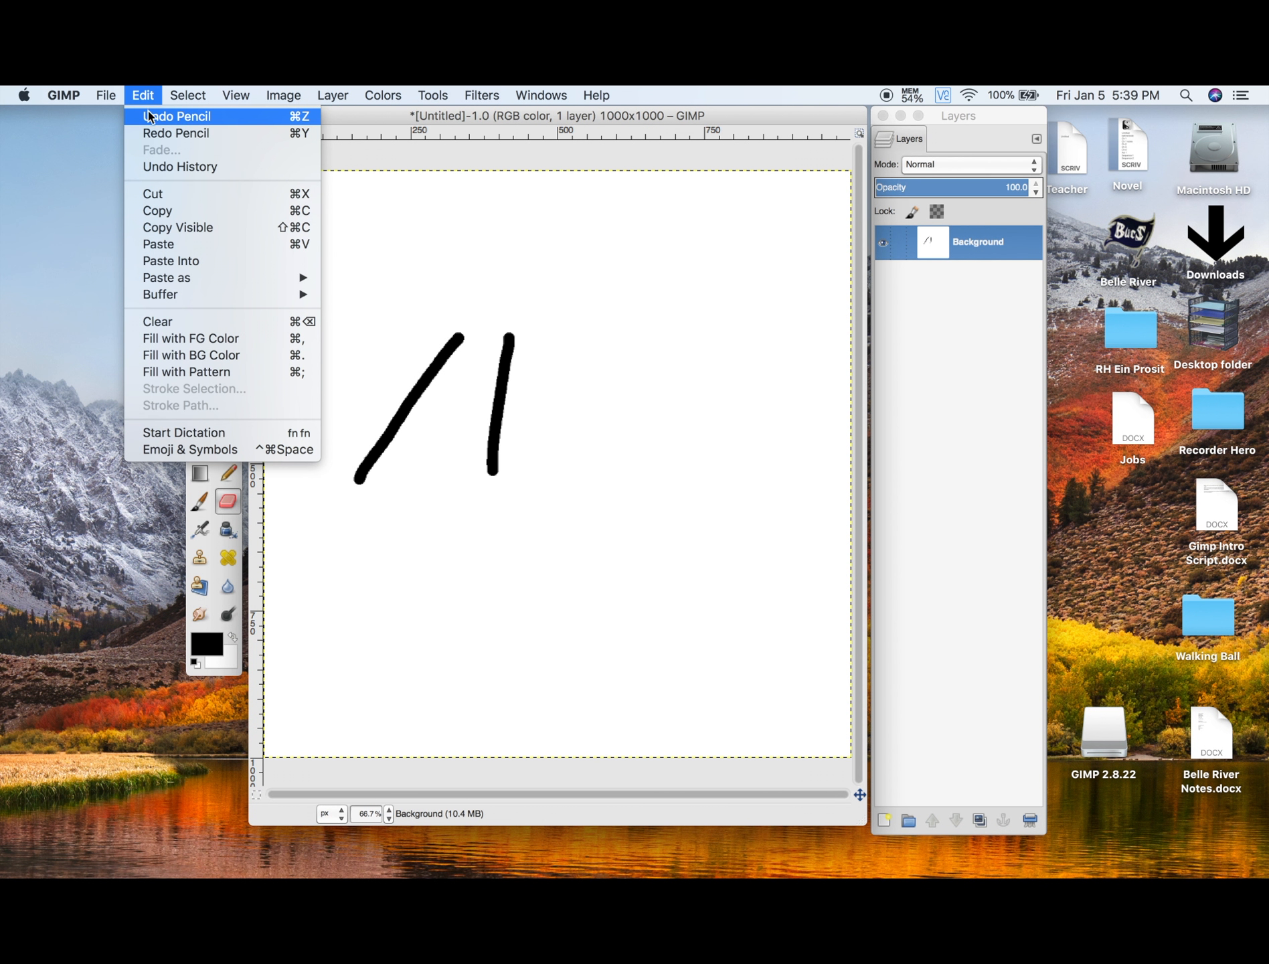
pyautogui.click(148, 116)
pyautogui.click(143, 94)
pyautogui.click(149, 117)
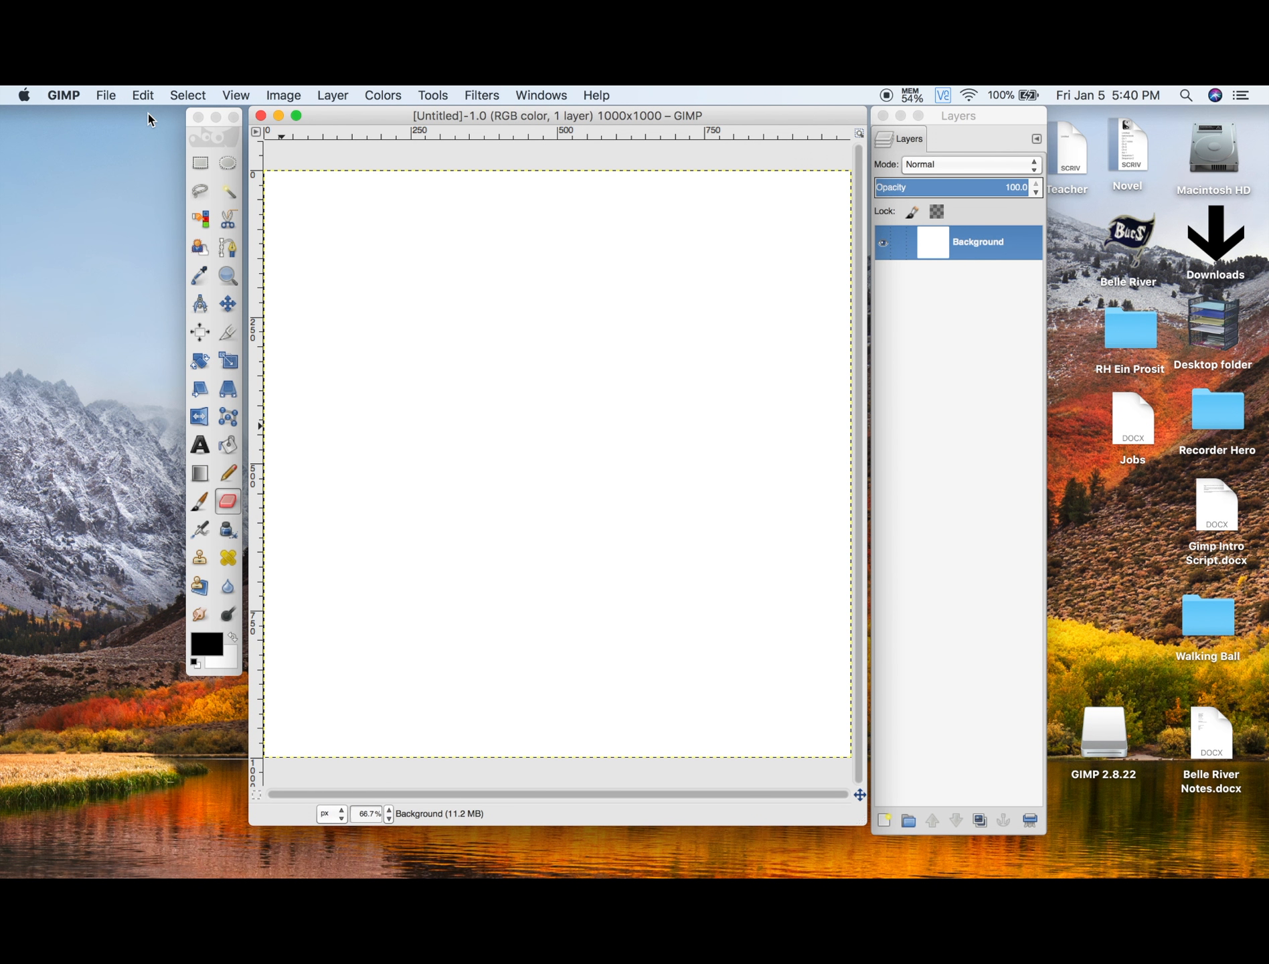
# Step: Add a 1000 by 1000 px layer filled with transparency, and briefly hide the Background layer to view it before showing it again
pyautogui.click(887, 820)
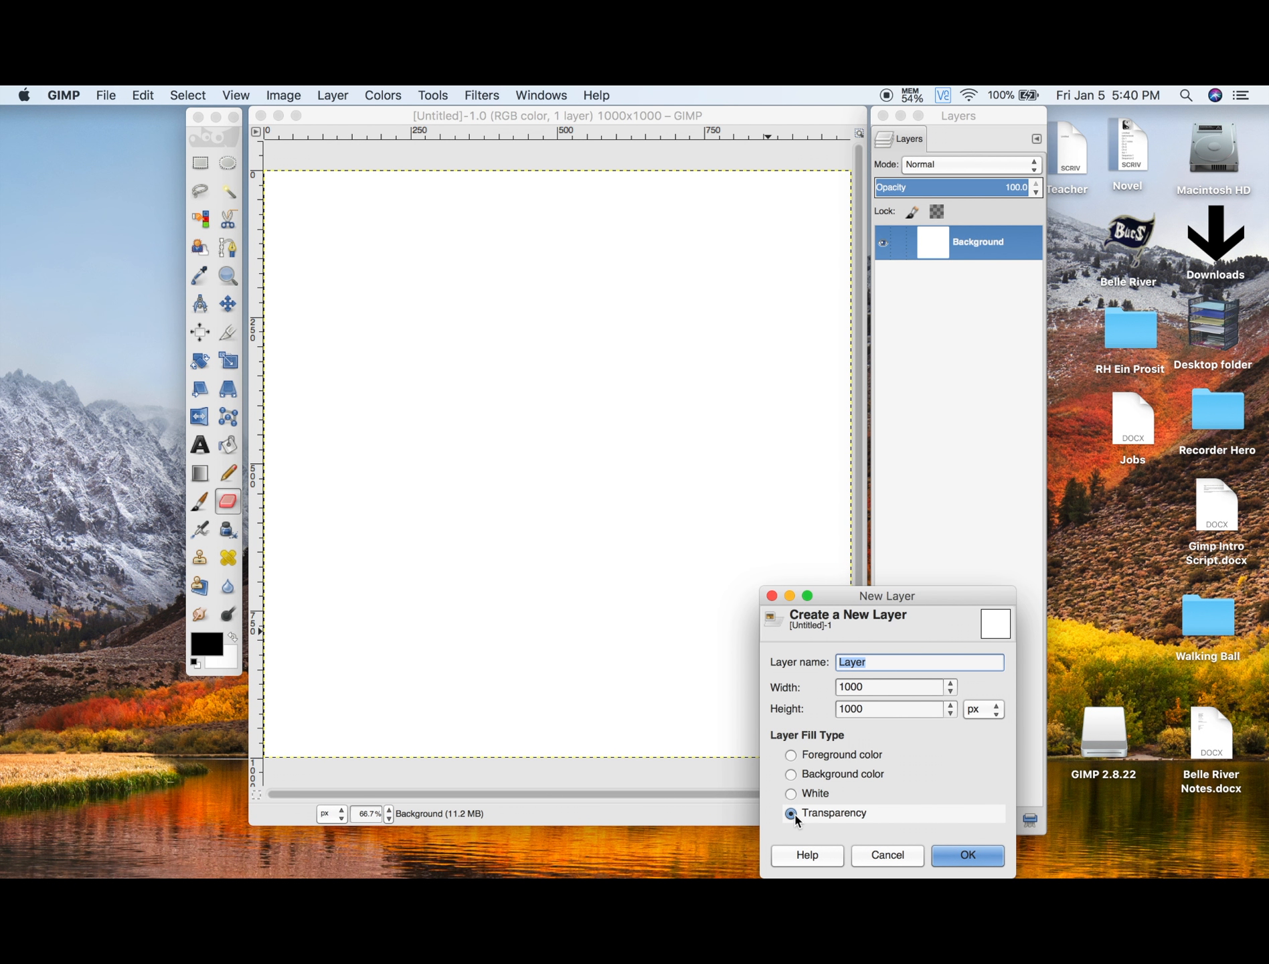
pyautogui.click(965, 857)
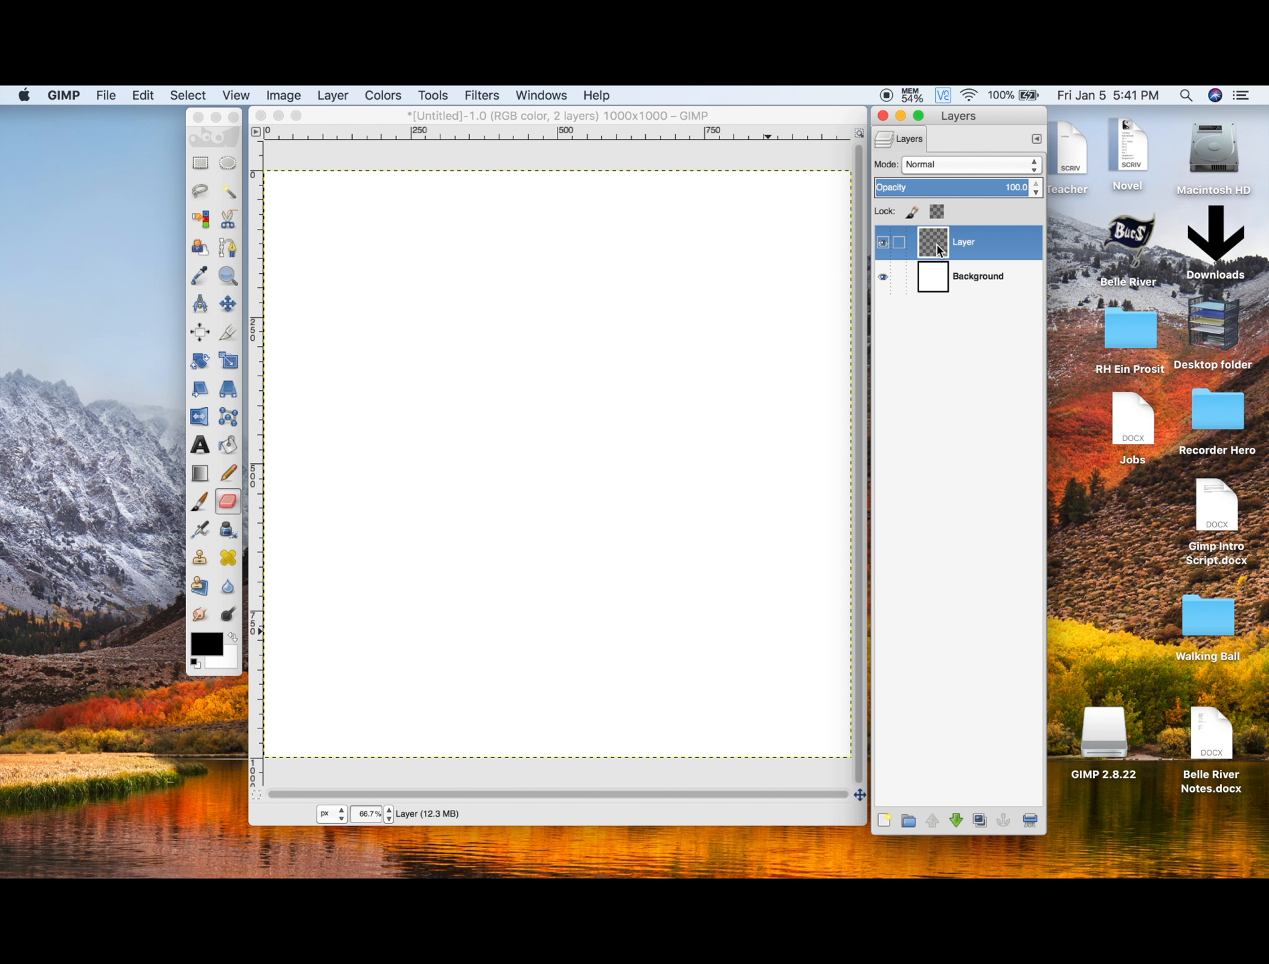
pyautogui.click(885, 280)
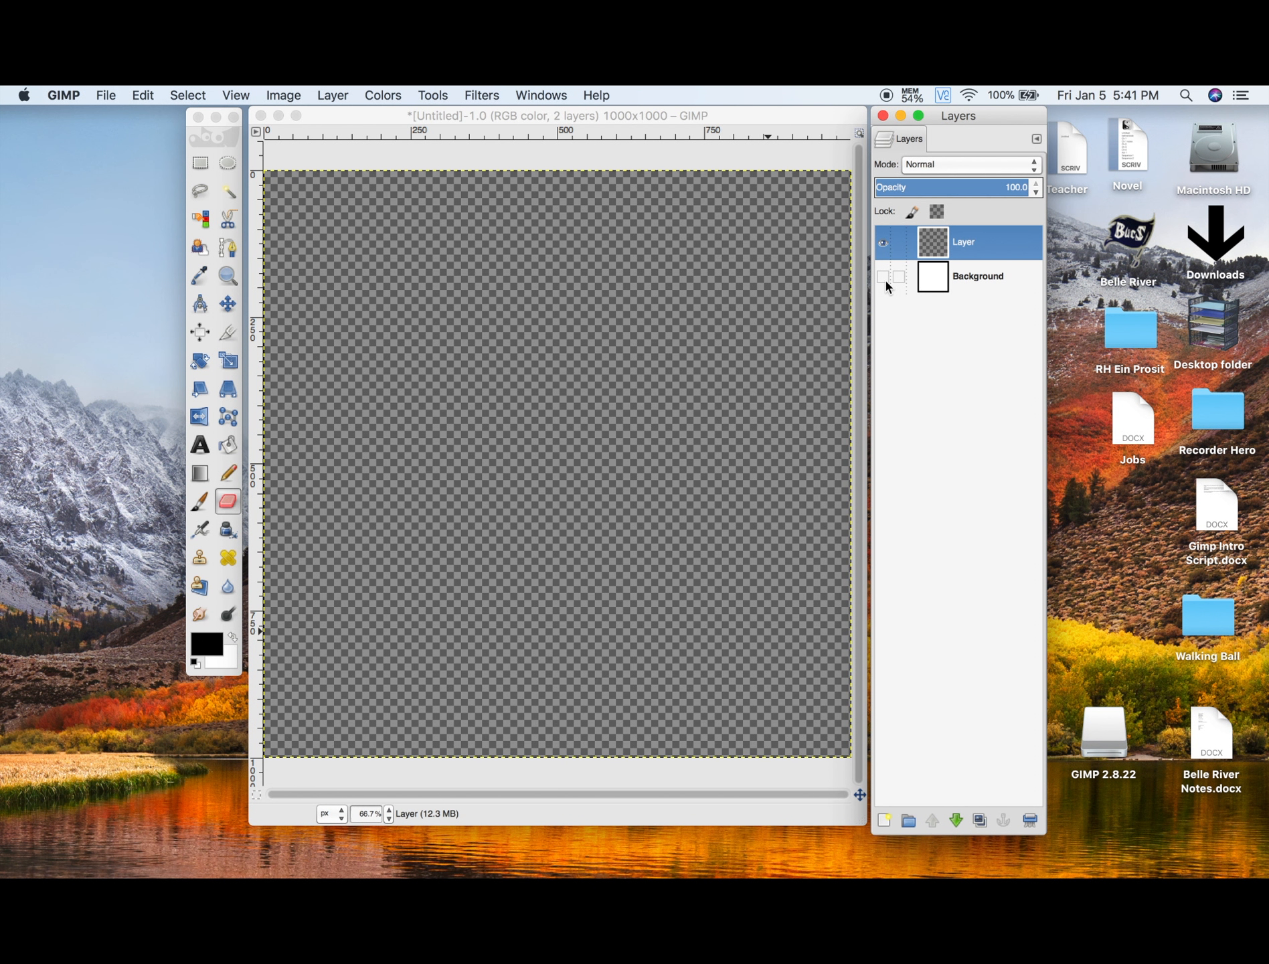
pyautogui.click(885, 277)
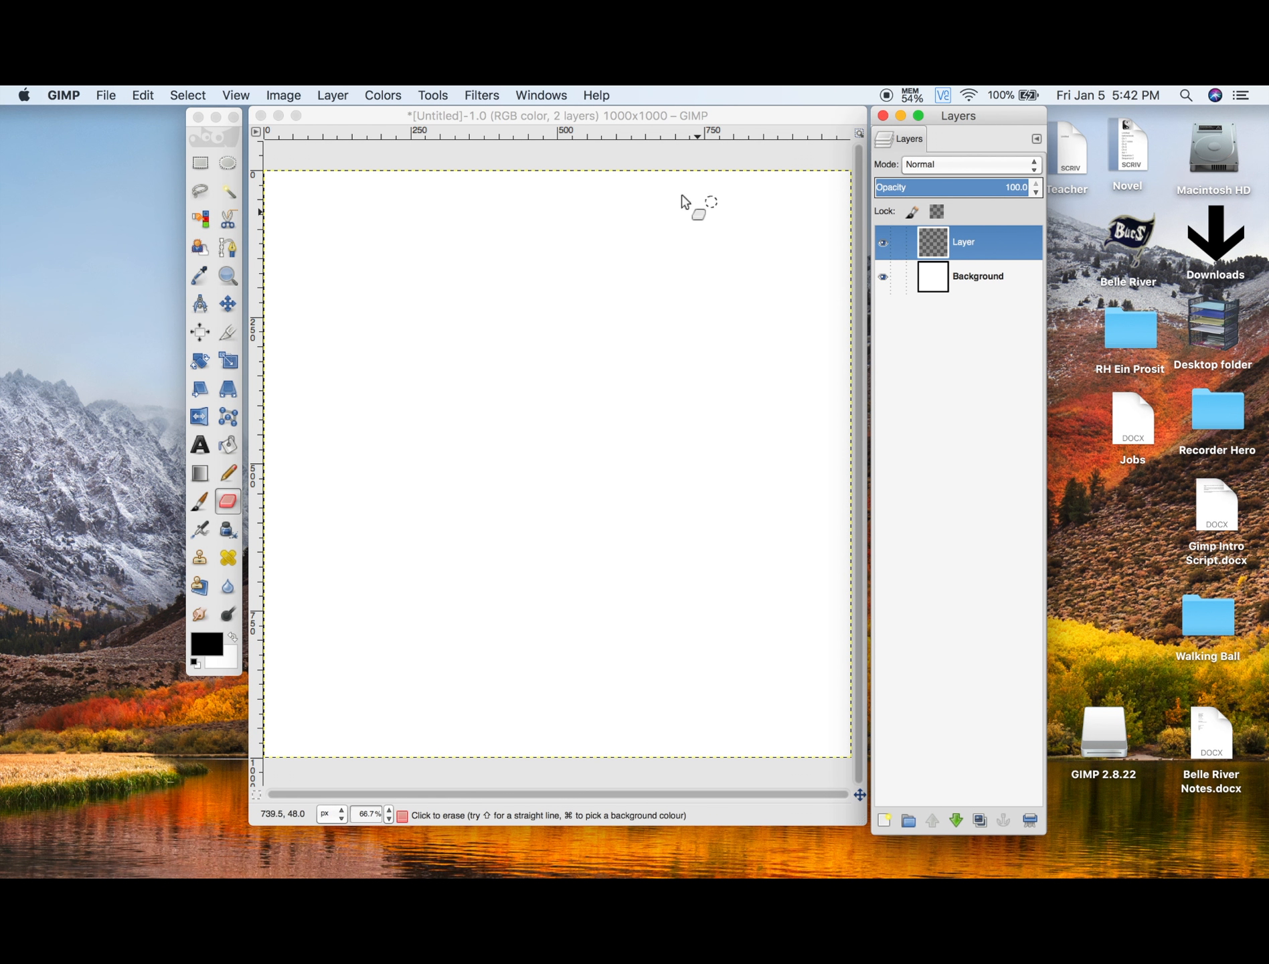
pyautogui.click(622, 120)
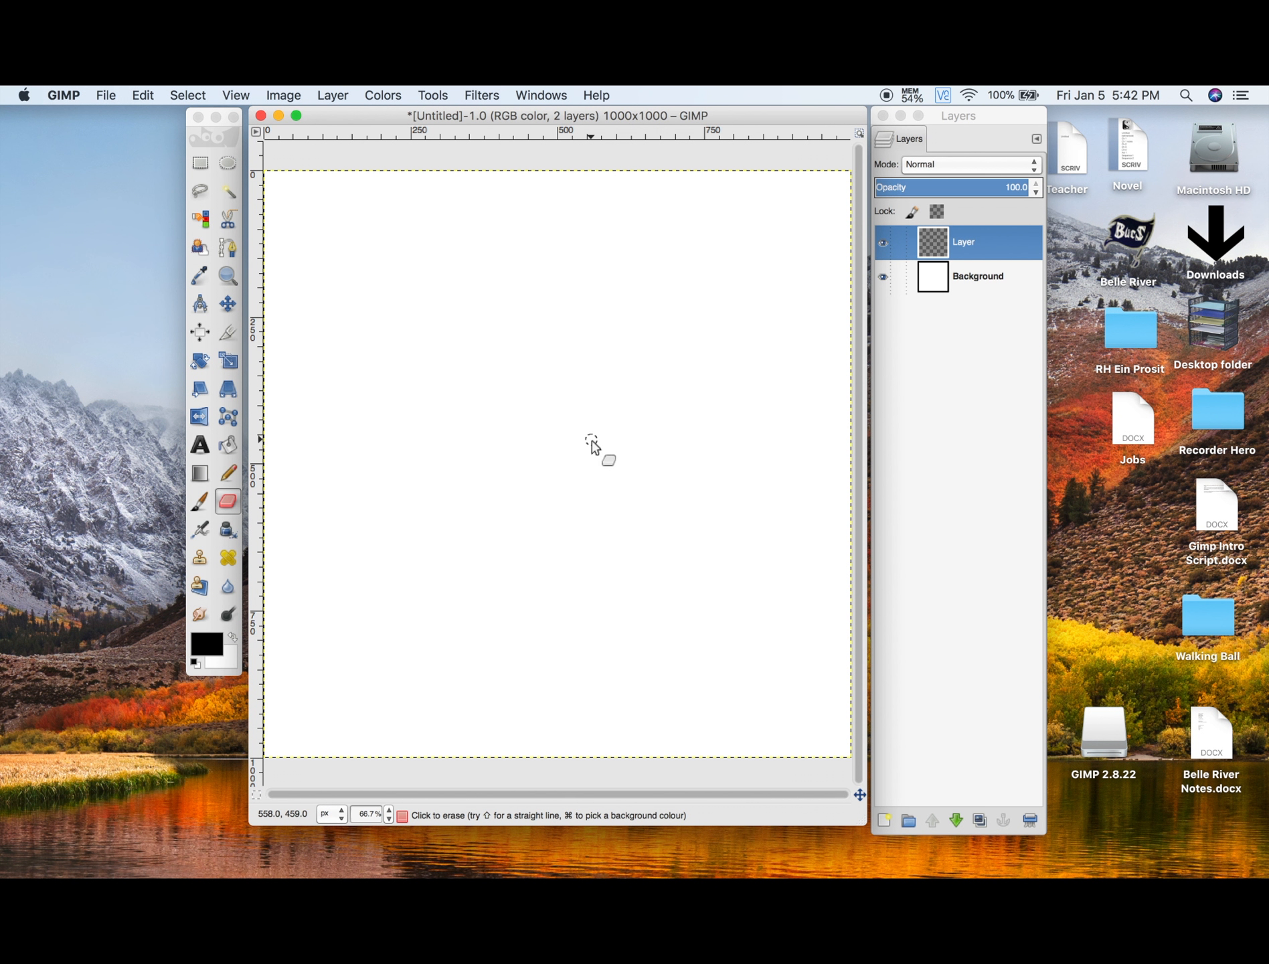
# Step: Draw a closed, roughly circular black pencil outline around the middle of the canvas on the transparent layer
pyautogui.click(995, 249)
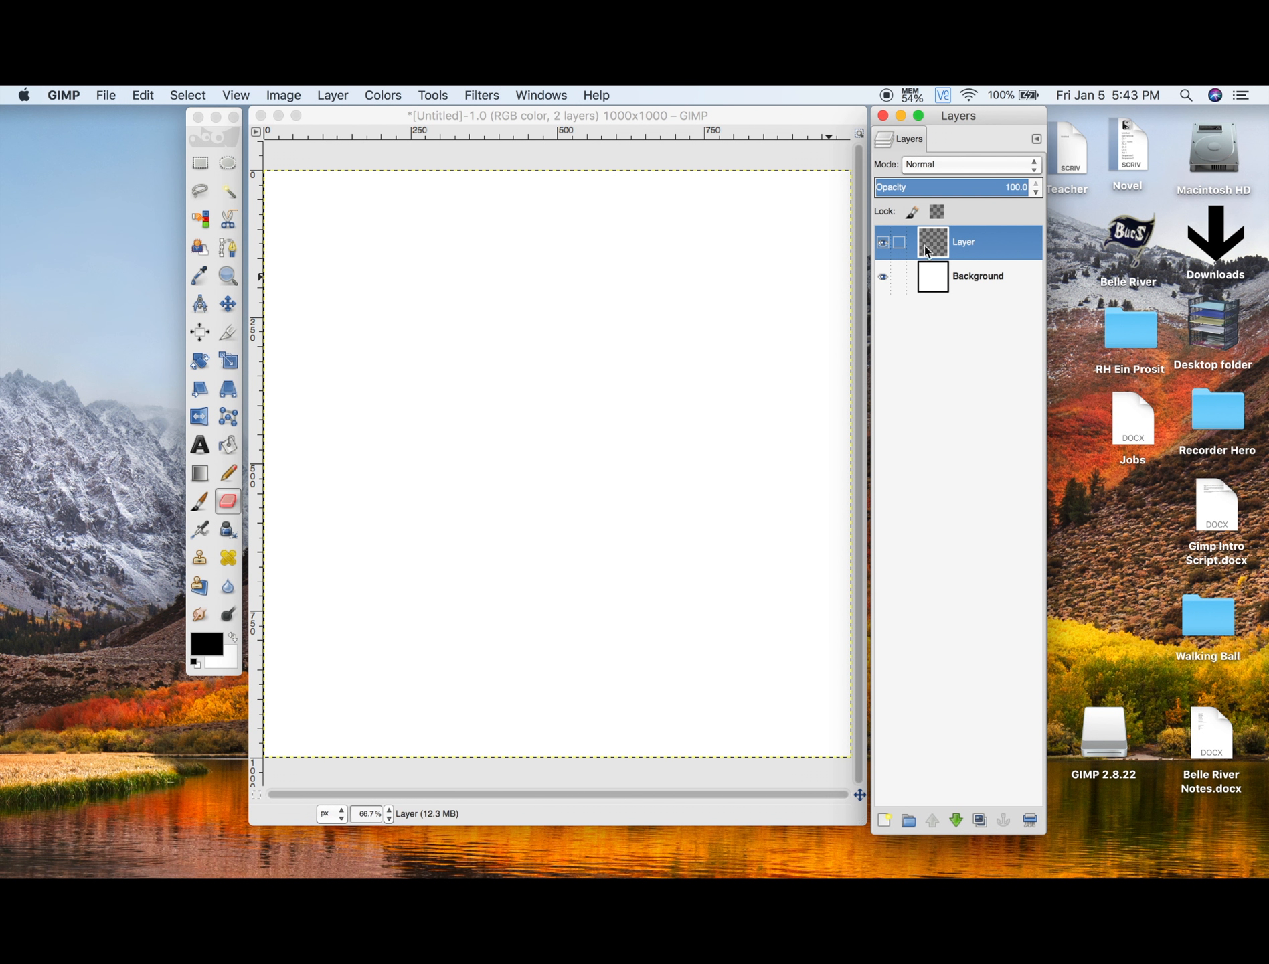
pyautogui.click(423, 452)
pyautogui.click(228, 474)
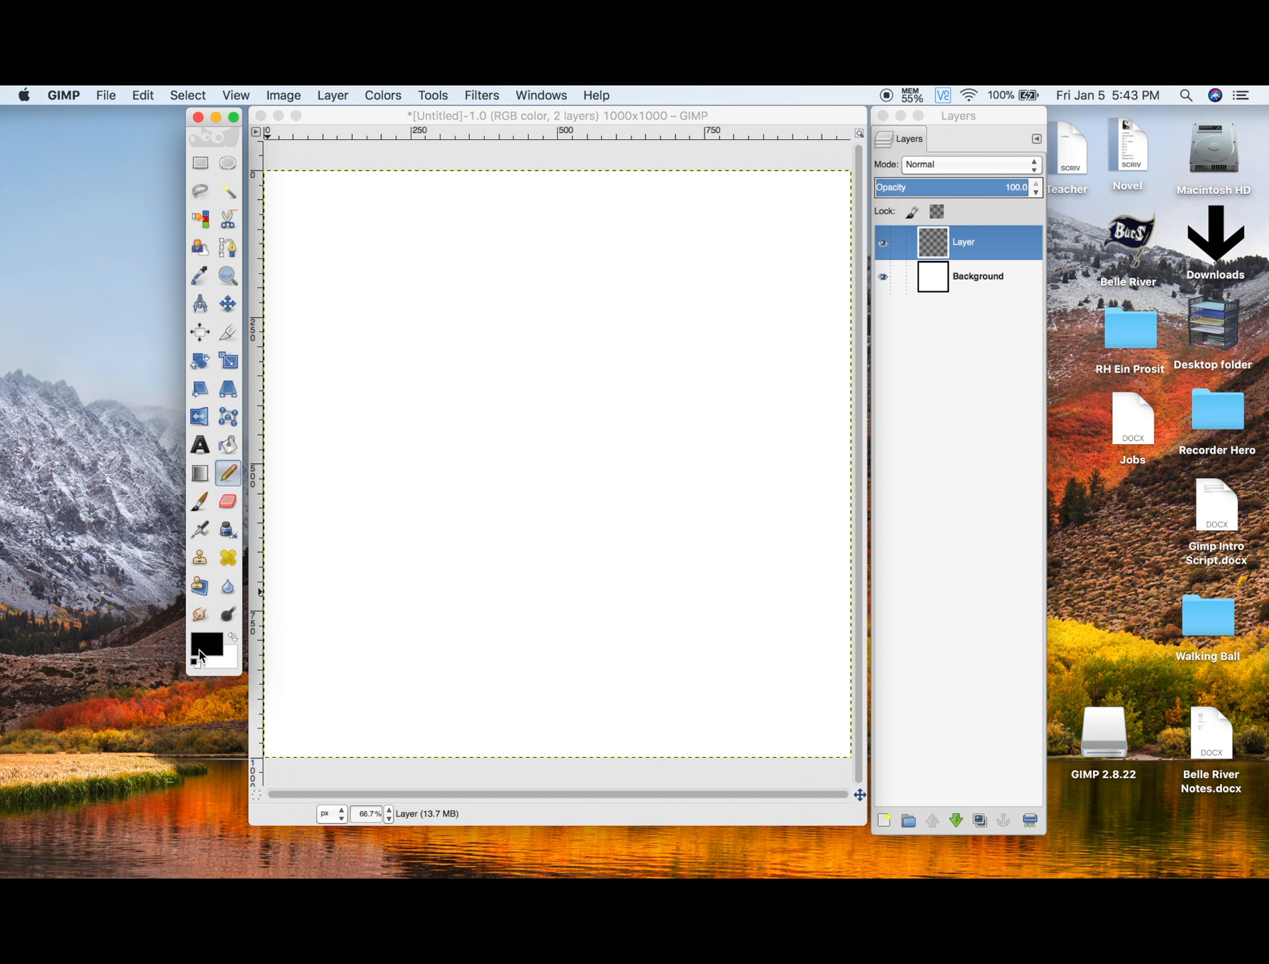
pyautogui.moveTo(561, 344)
pyautogui.mouseDown()
pyautogui.moveTo(444, 671)
pyautogui.moveTo(629, 358)
pyautogui.mouseUp()
pyautogui.moveTo(513, 357); pyautogui.dragTo(633, 360)
# Step: Set the foreground colour to blue (0000de) and bucket-fill the inside of the round black outline
pyautogui.click(229, 445)
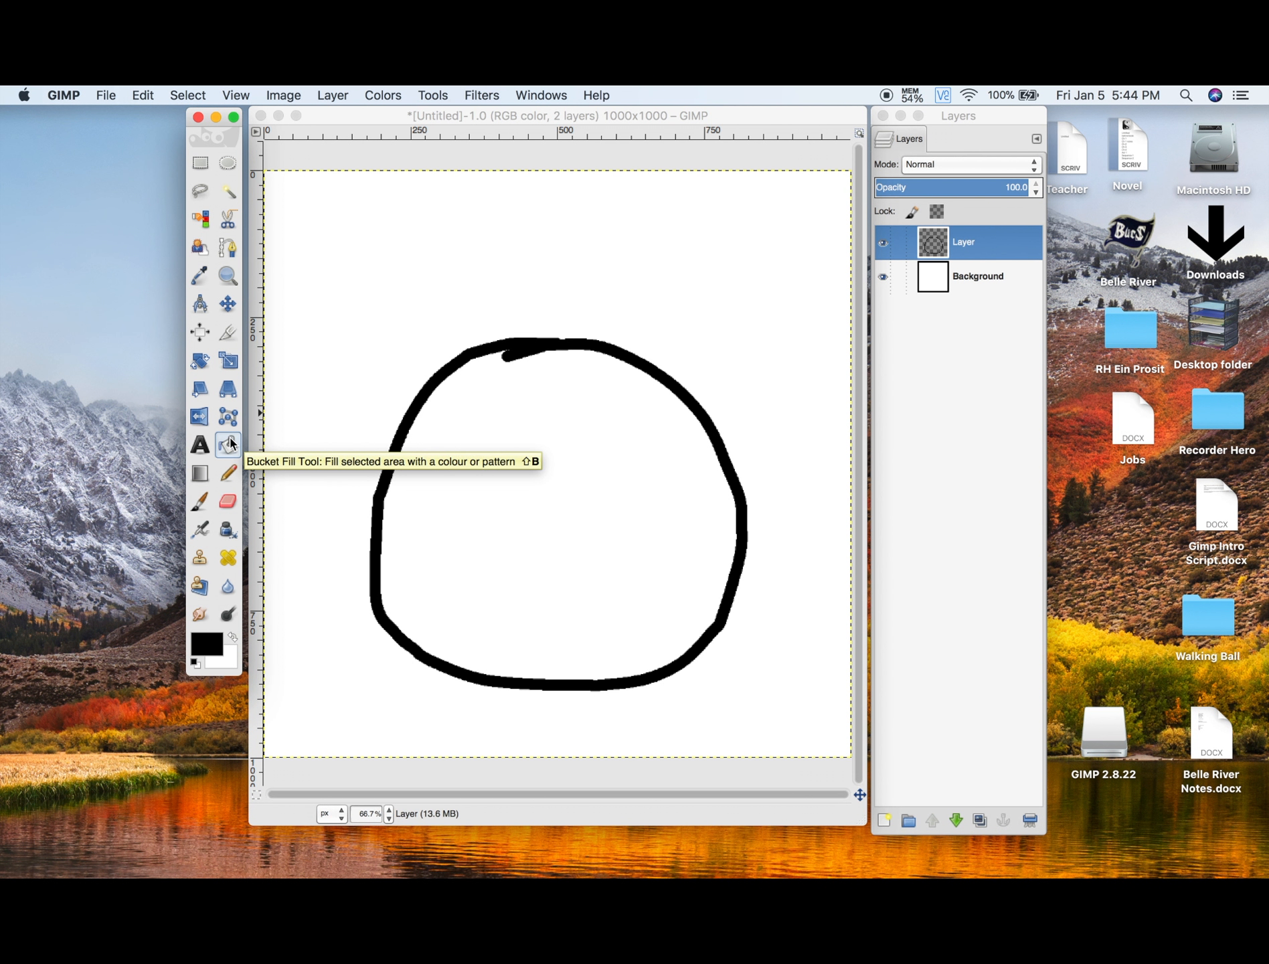
pyautogui.click(206, 644)
pyautogui.click(330, 248)
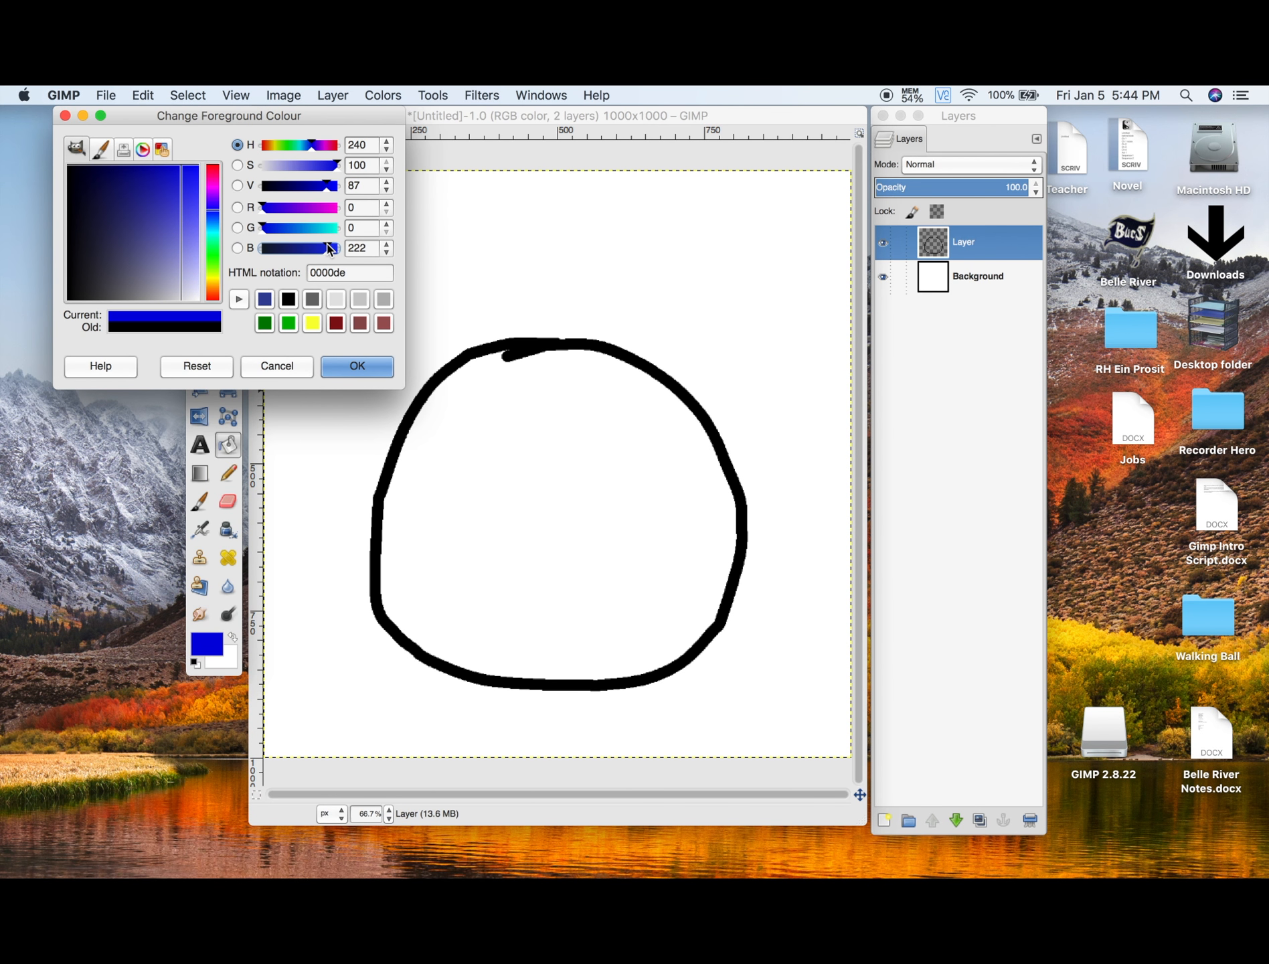
pyautogui.click(365, 362)
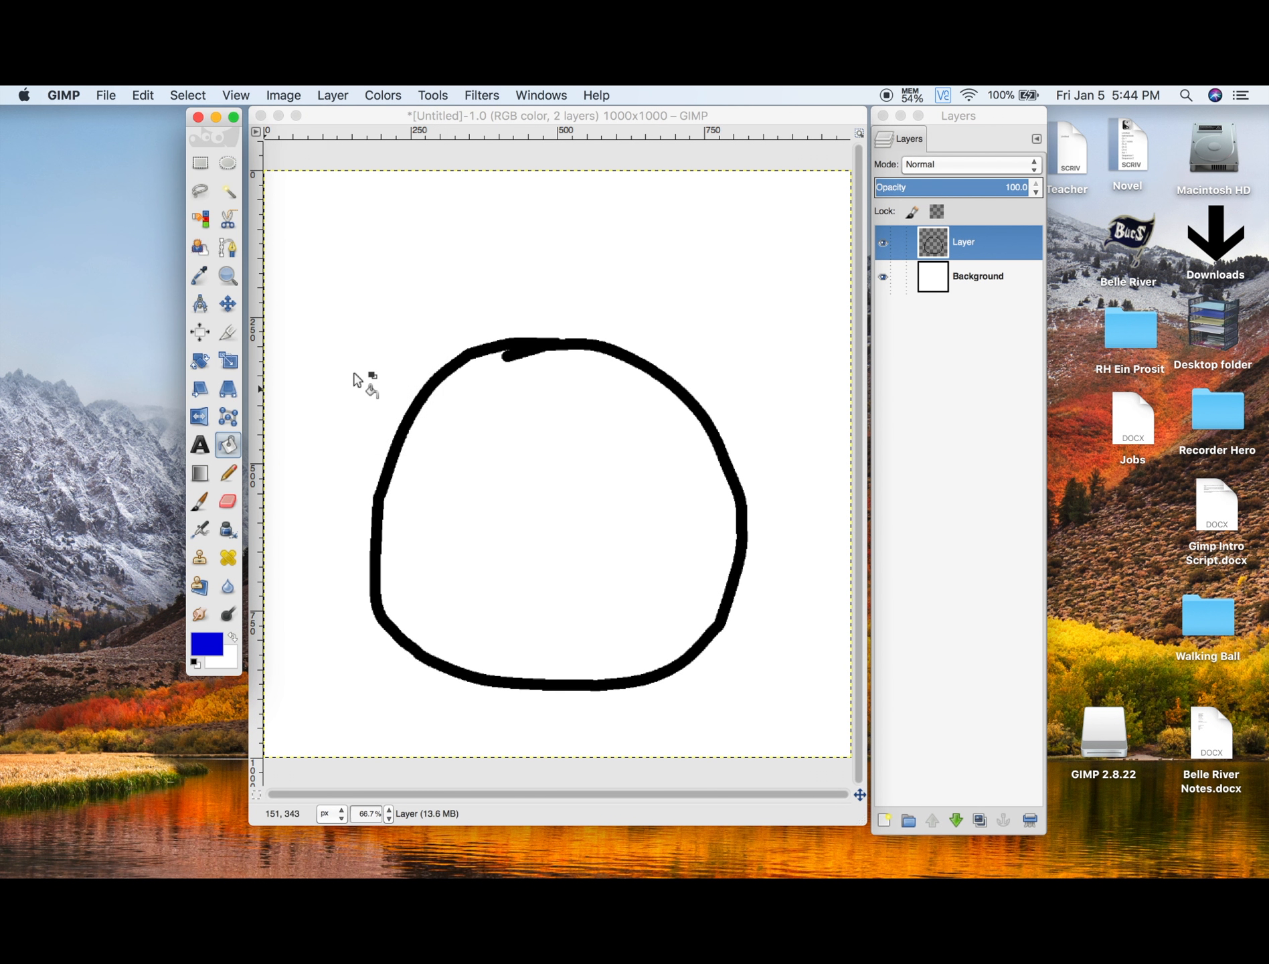
pyautogui.click(545, 528)
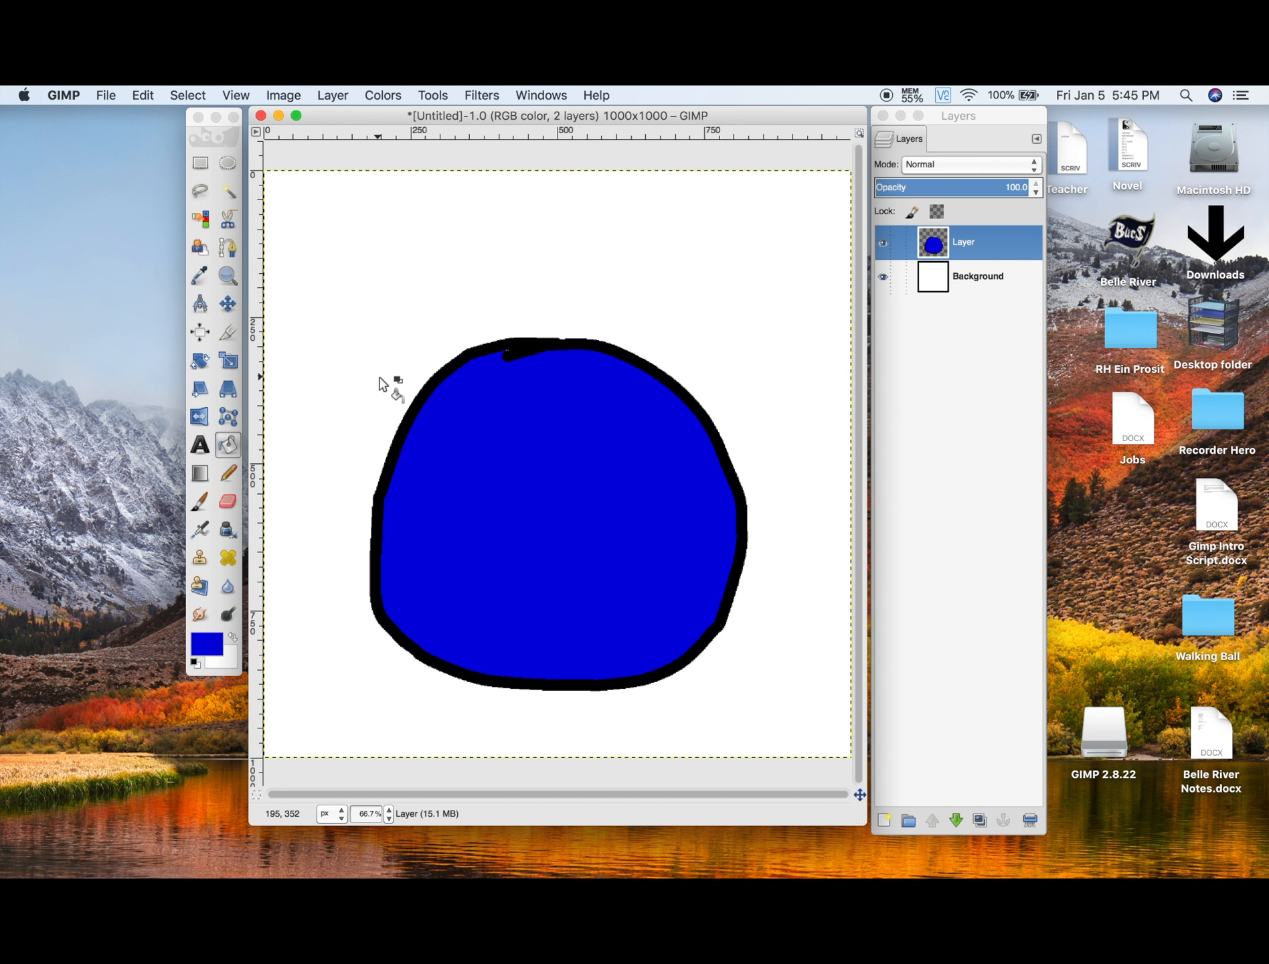
# Step: Use the Move tool to shift the blue shape to the canvas's upper right, and back across to its left edge
pyautogui.click(228, 304)
pyautogui.moveTo(550, 499); pyautogui.dragTo(656, 350)
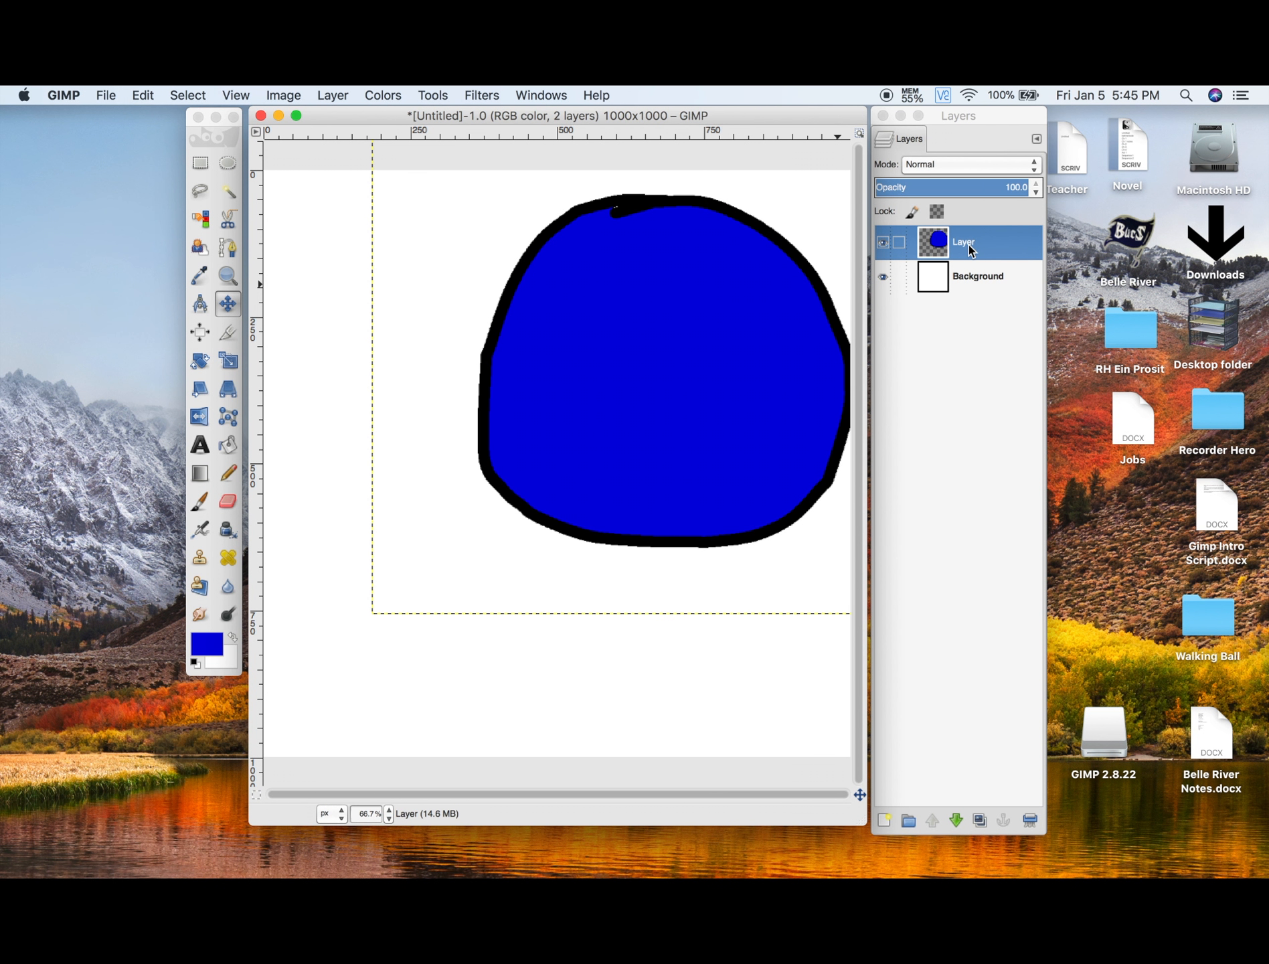
pyautogui.moveTo(675, 357); pyautogui.dragTo(441, 434)
# Step: Move the Background layer downward on the canvas, and undo that layer move
pyautogui.moveTo(804, 379); pyautogui.dragTo(784, 531)
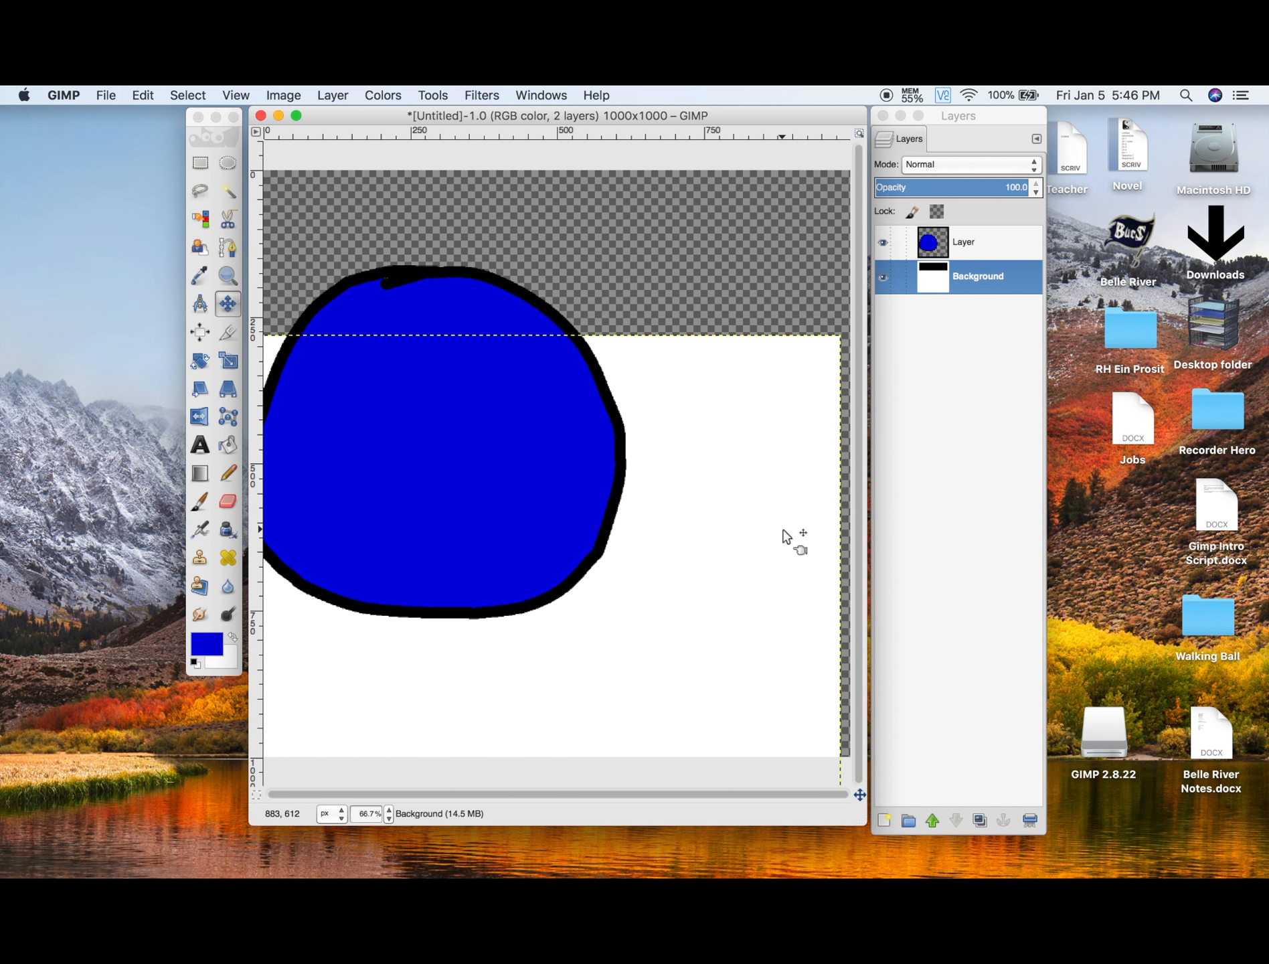
pyautogui.click(143, 95)
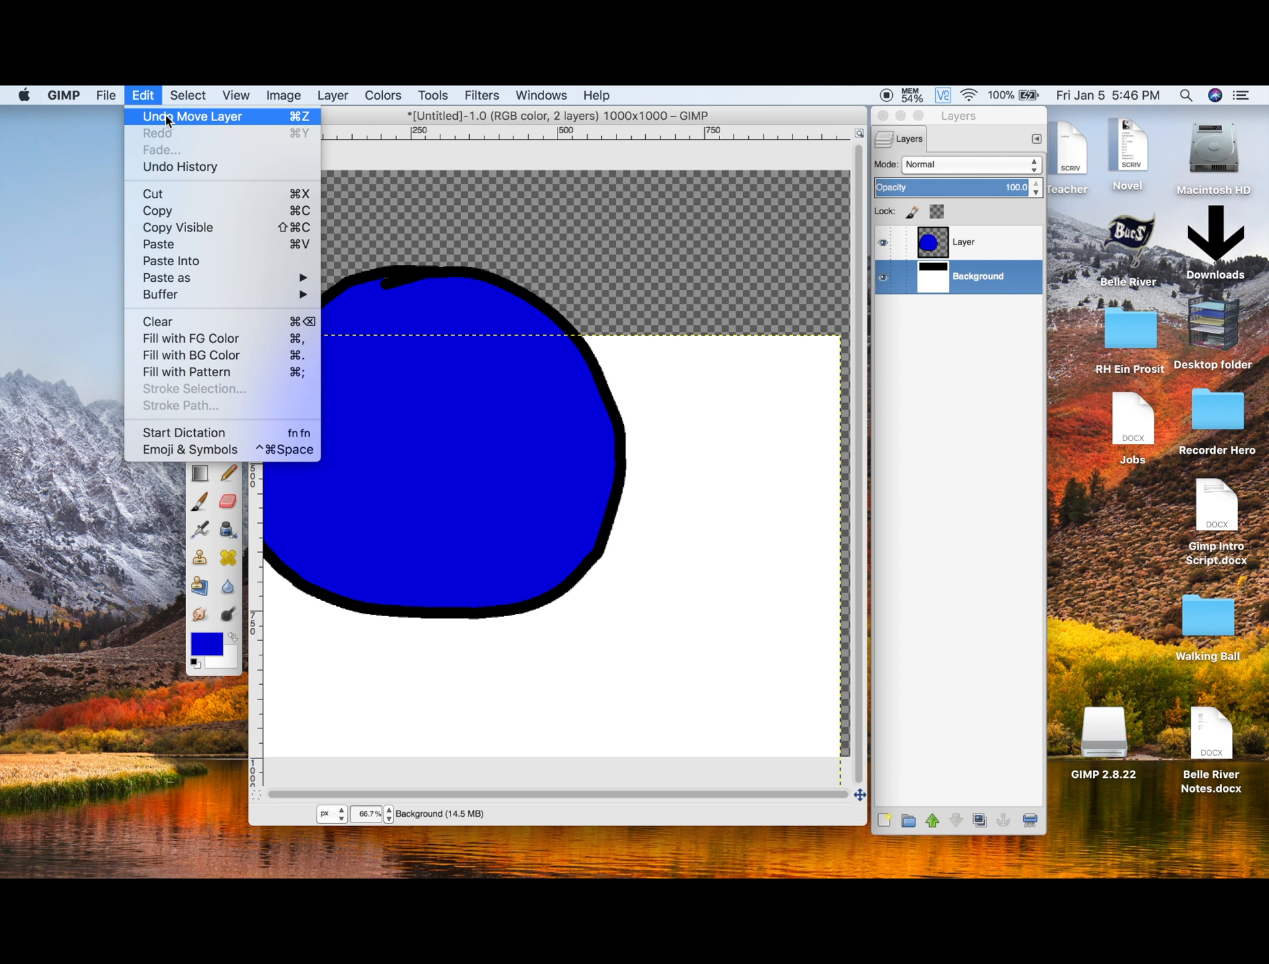
pyautogui.click(165, 115)
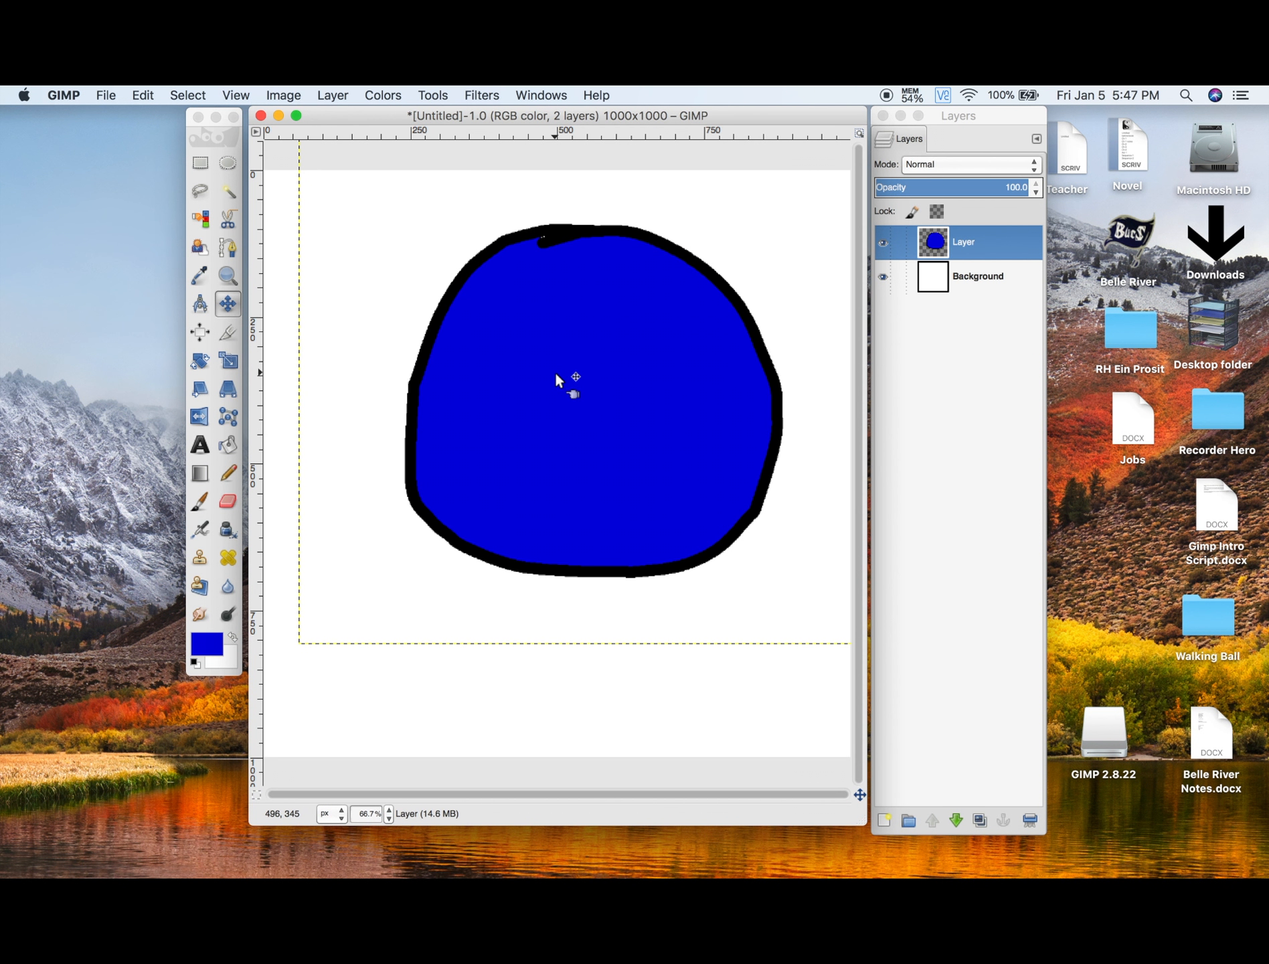
# Step: Add another 1000 by 1000 px layer filled with transparency above the blue shape's layer, and make it the active layer
pyautogui.click(884, 820)
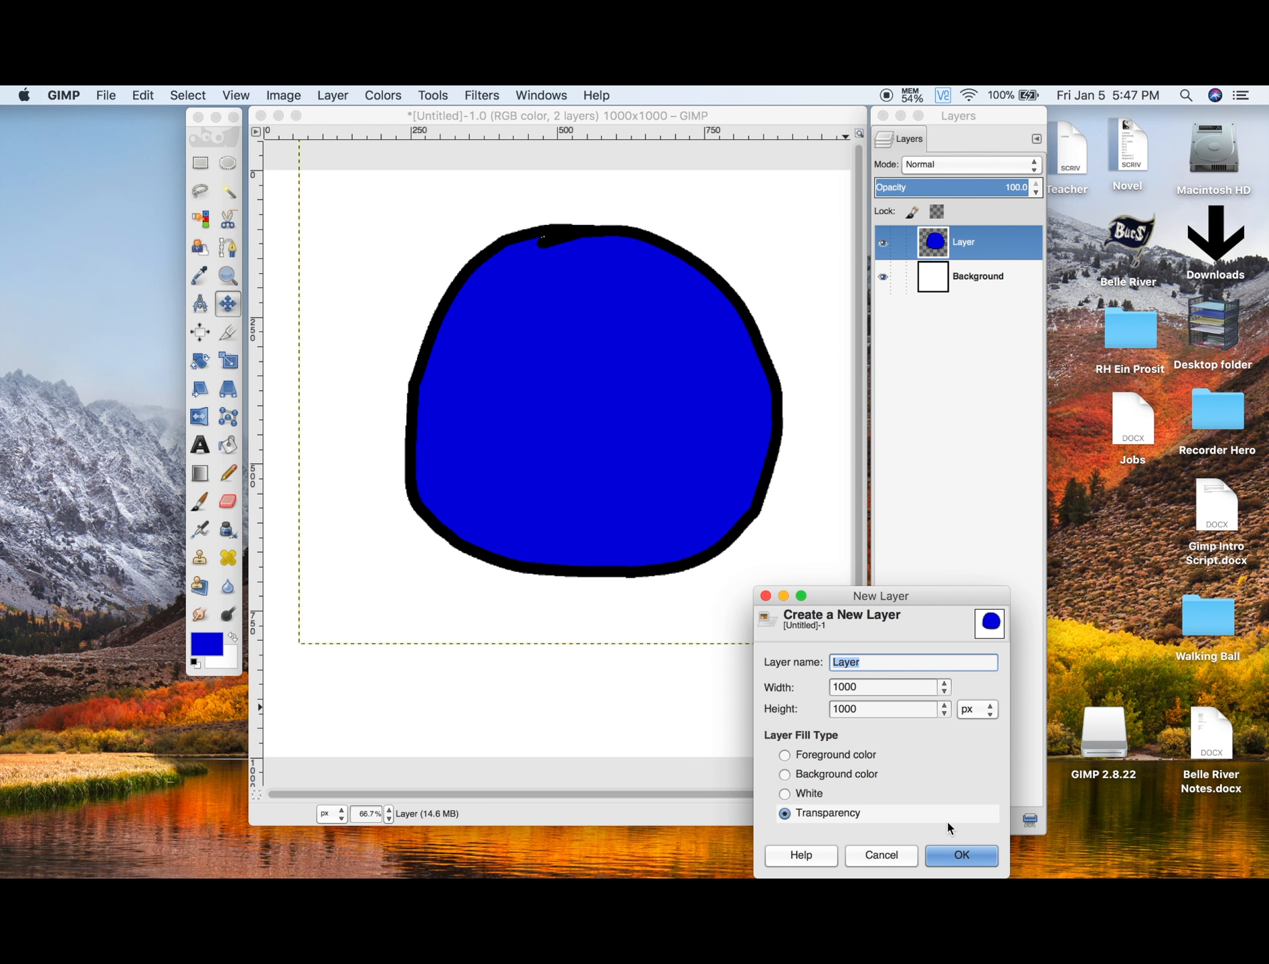
pyautogui.click(962, 855)
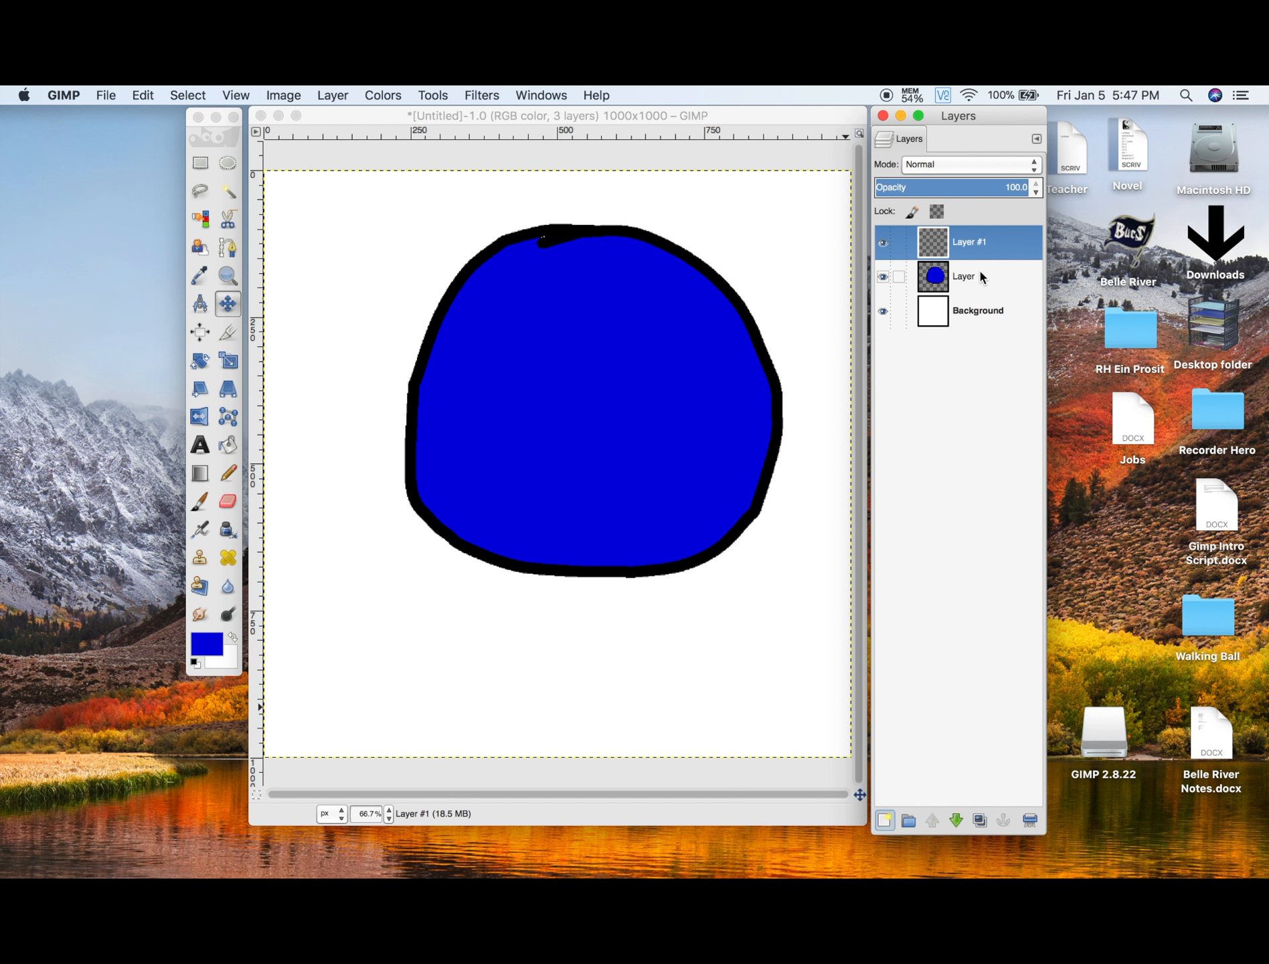
pyautogui.click(980, 307)
pyautogui.click(989, 265)
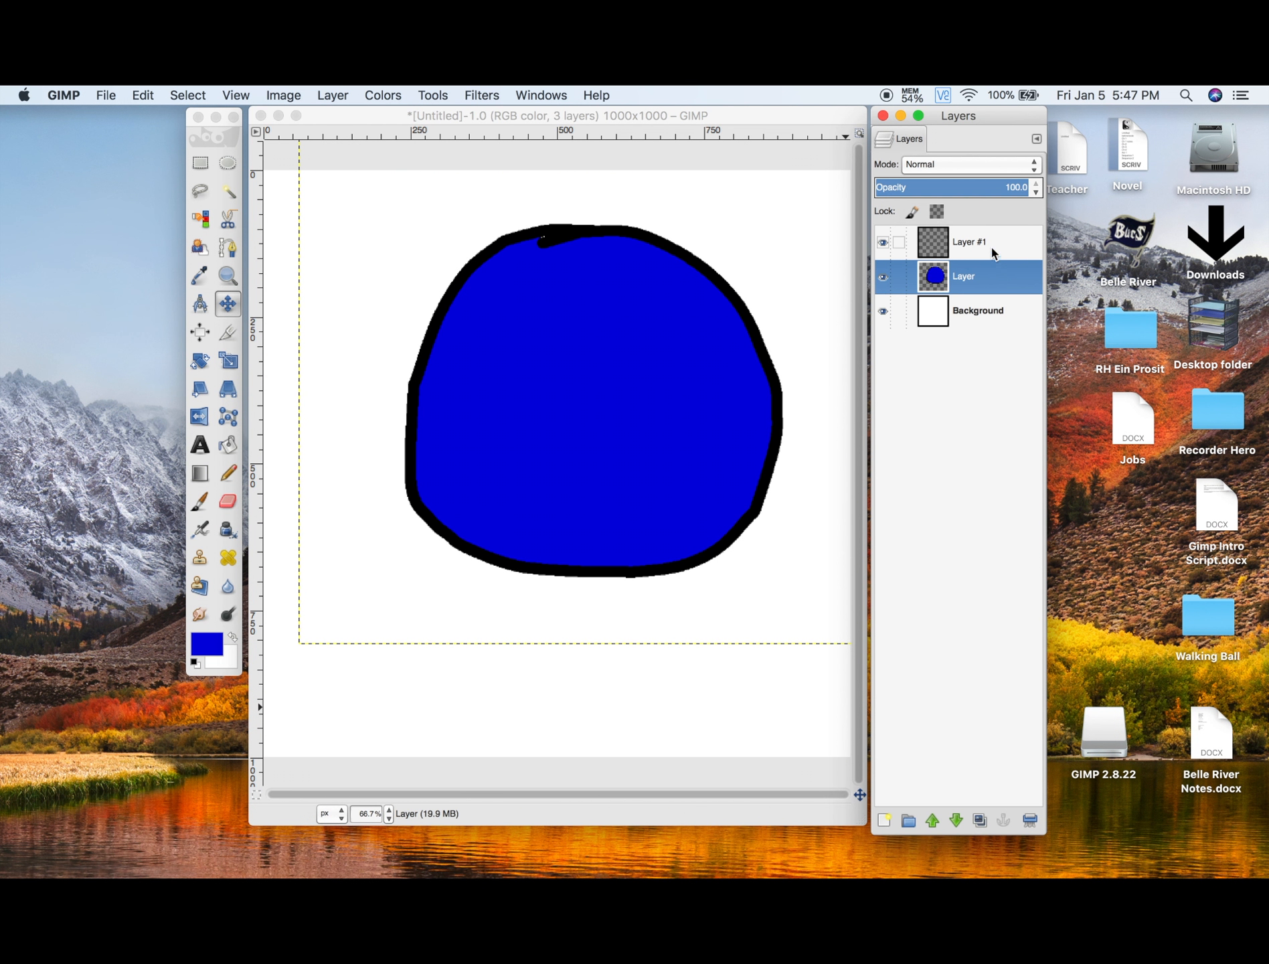
pyautogui.click(995, 245)
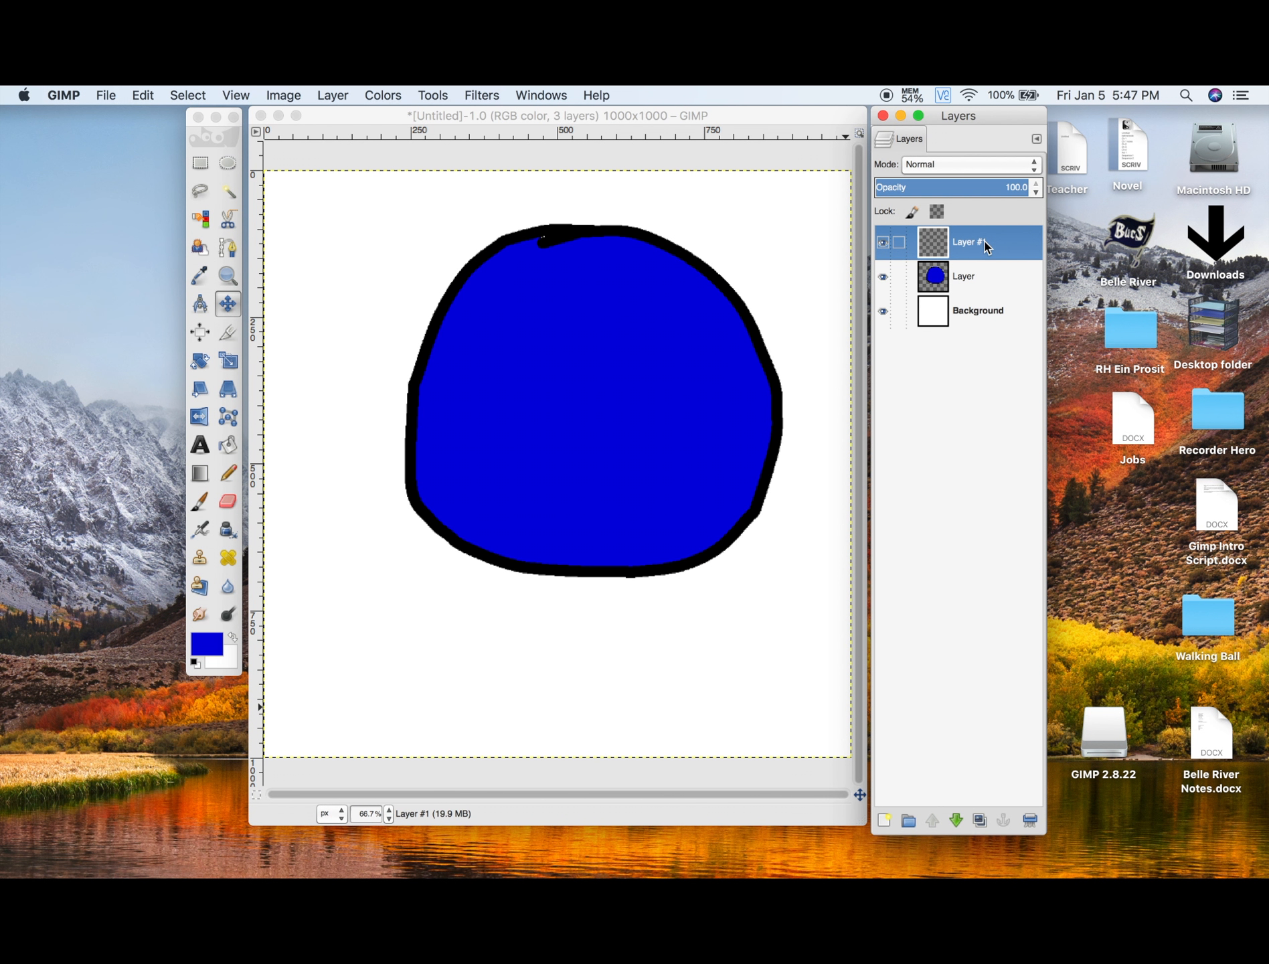
# Step: Reset the colours to default black and white, and pencil a closed round outline overlapping the blue shape's lower part
pyautogui.click(226, 474)
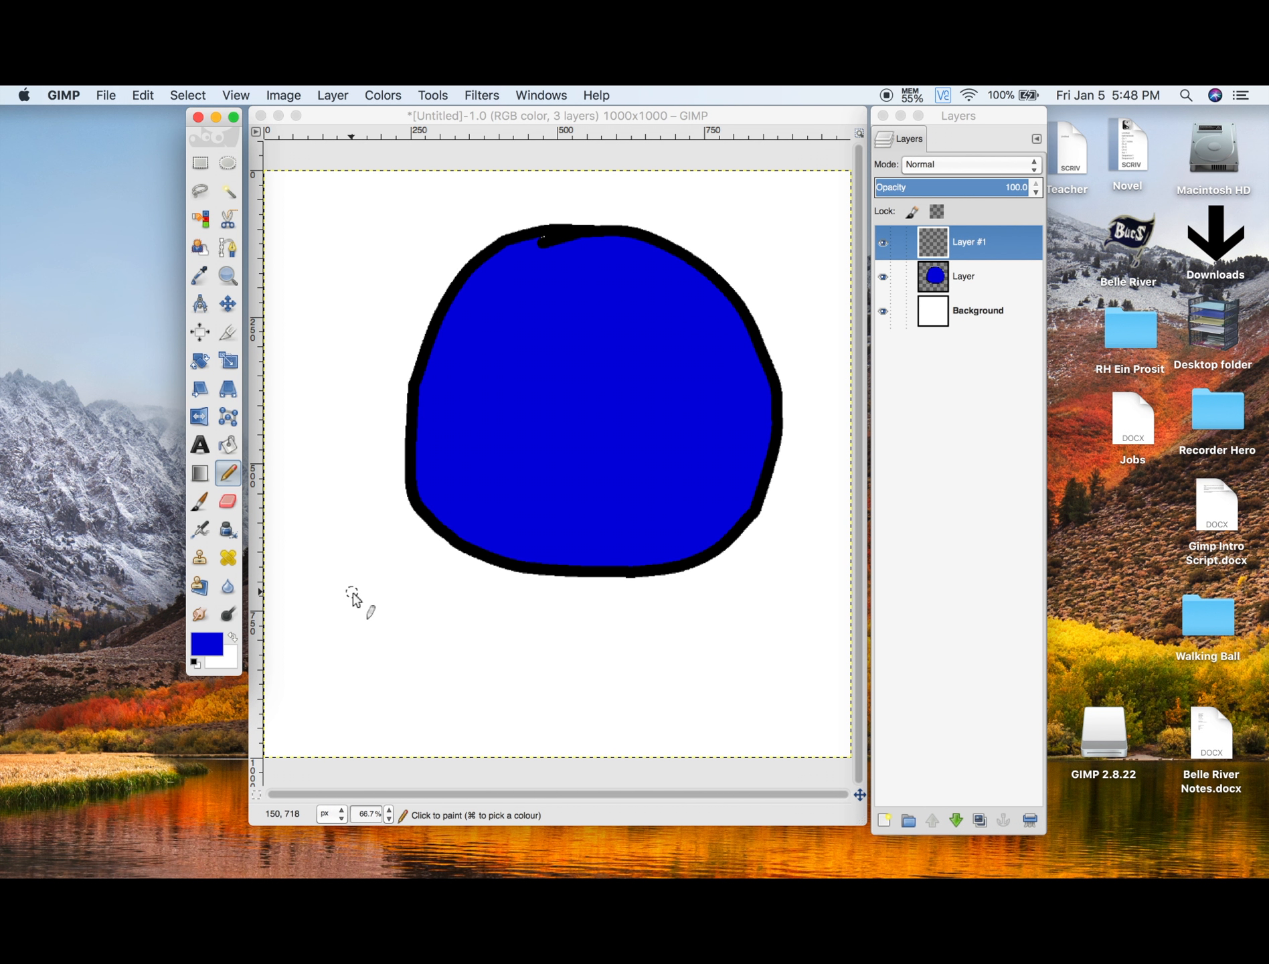
pyautogui.click(195, 664)
pyautogui.moveTo(503, 479)
pyautogui.mouseDown()
pyautogui.moveTo(666, 496)
pyautogui.moveTo(462, 517)
pyautogui.moveTo(496, 480)
pyautogui.mouseUp()
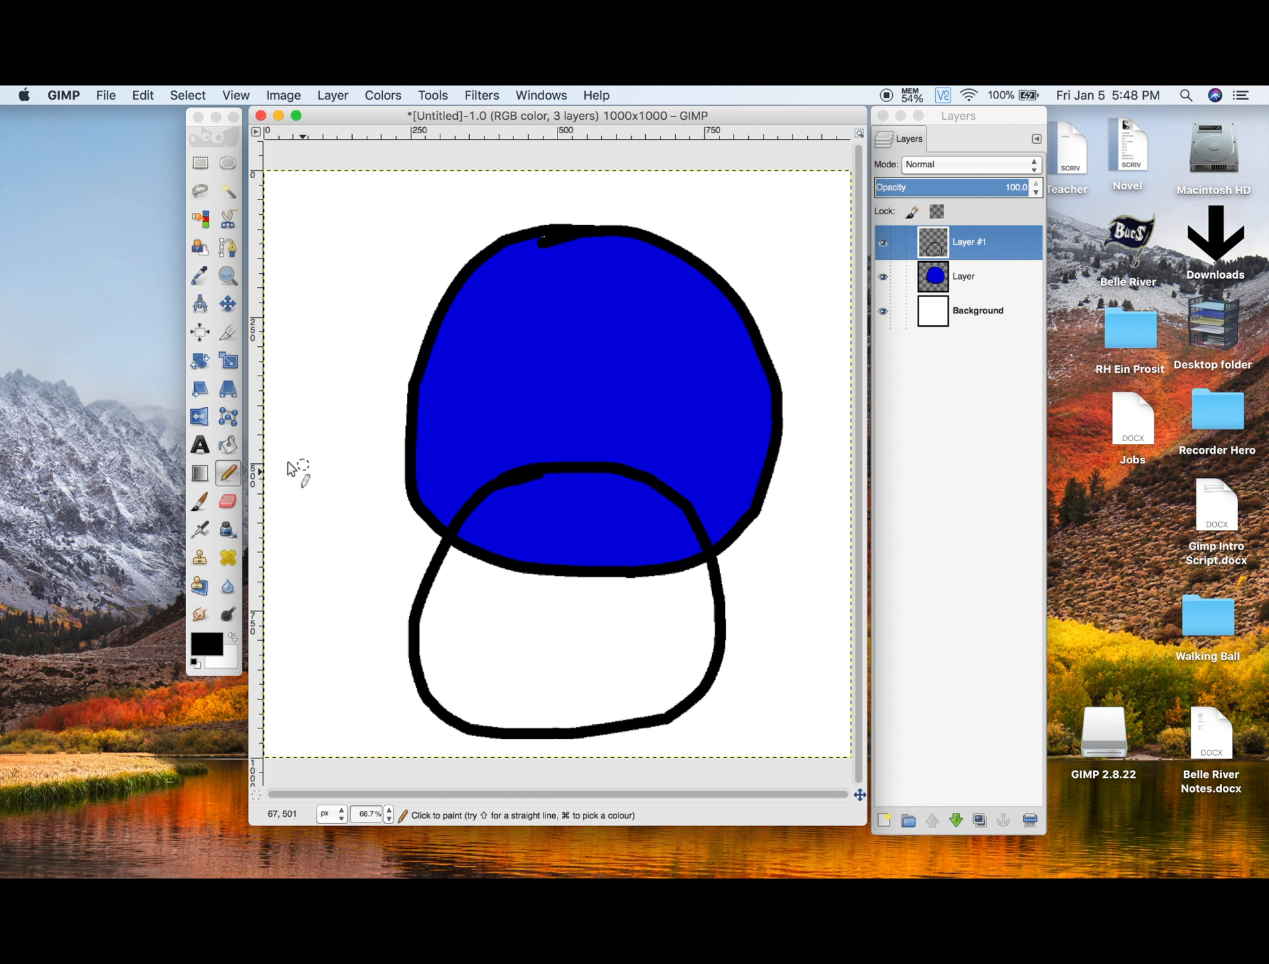
# Step: Set the foreground colour to bright red and bucket-fill the inside of the lower outline
pyautogui.click(228, 445)
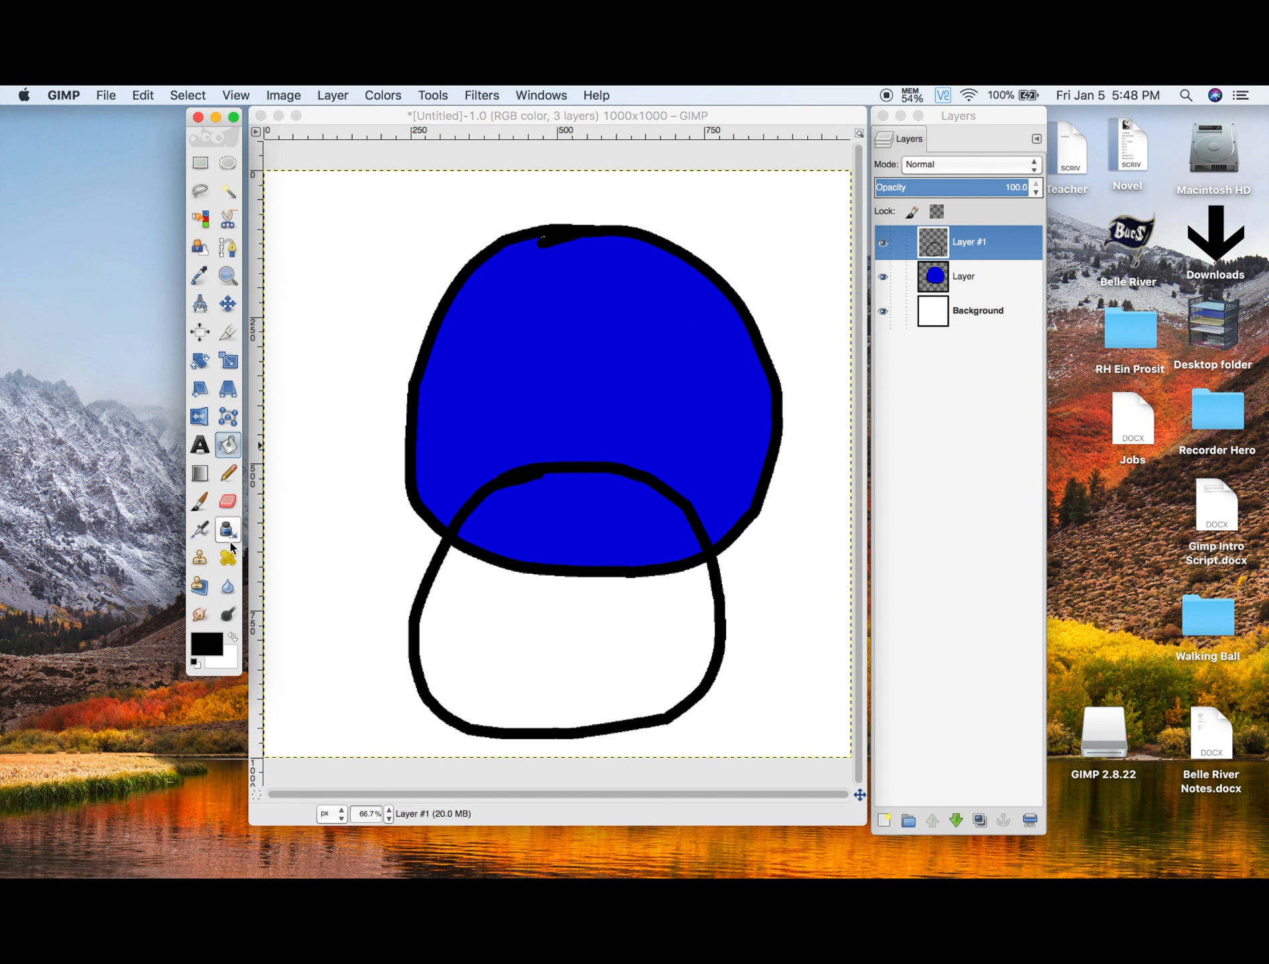
pyautogui.click(212, 643)
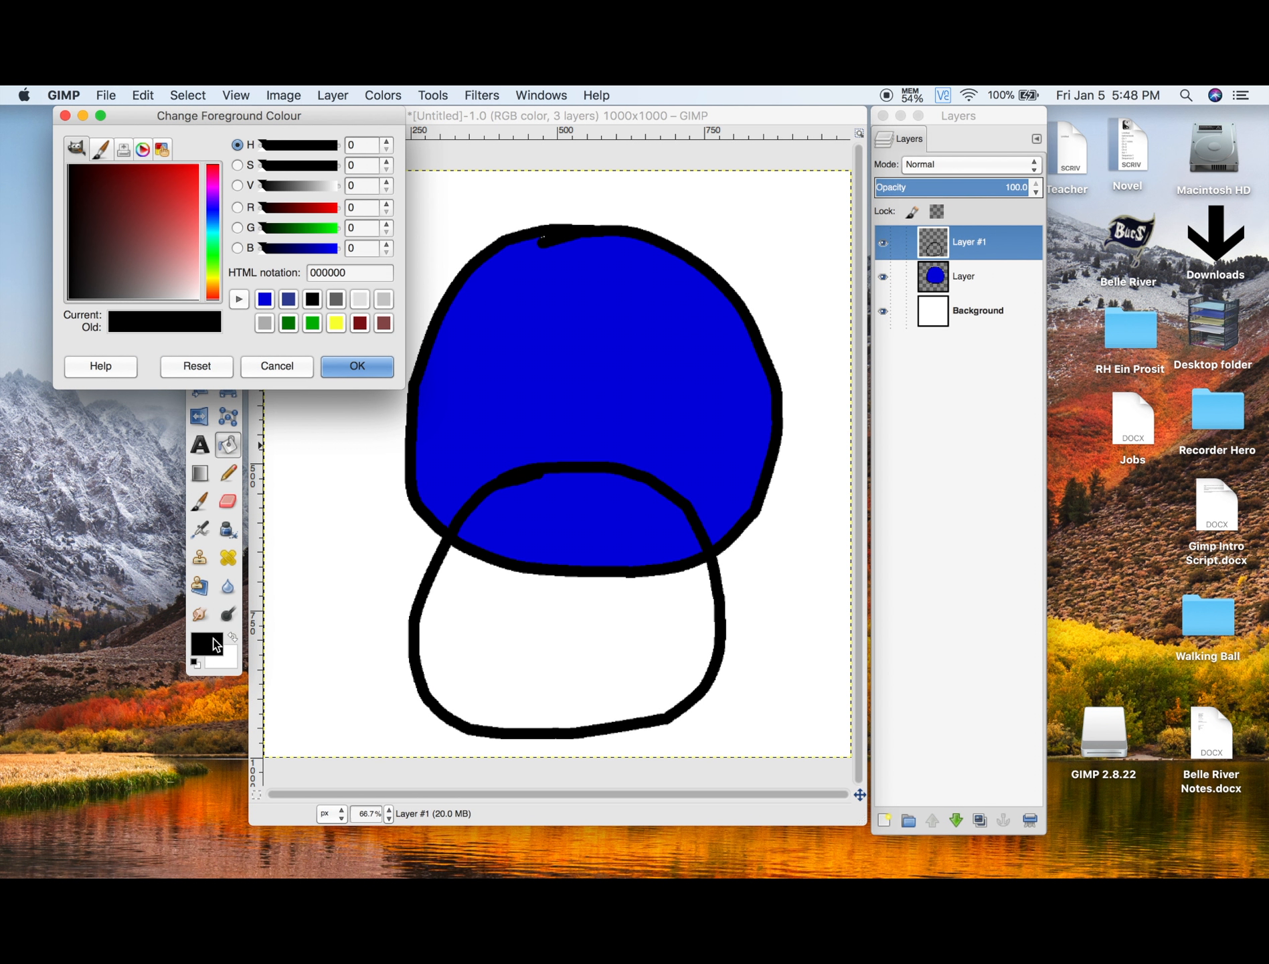
pyautogui.click(334, 208)
pyautogui.click(358, 366)
pyautogui.click(566, 602)
# Step: Choose the Move tool, reorder Layer #1 below the blue shape's layer, and return it to the top of the stack
pyautogui.click(227, 304)
pyautogui.click(965, 317)
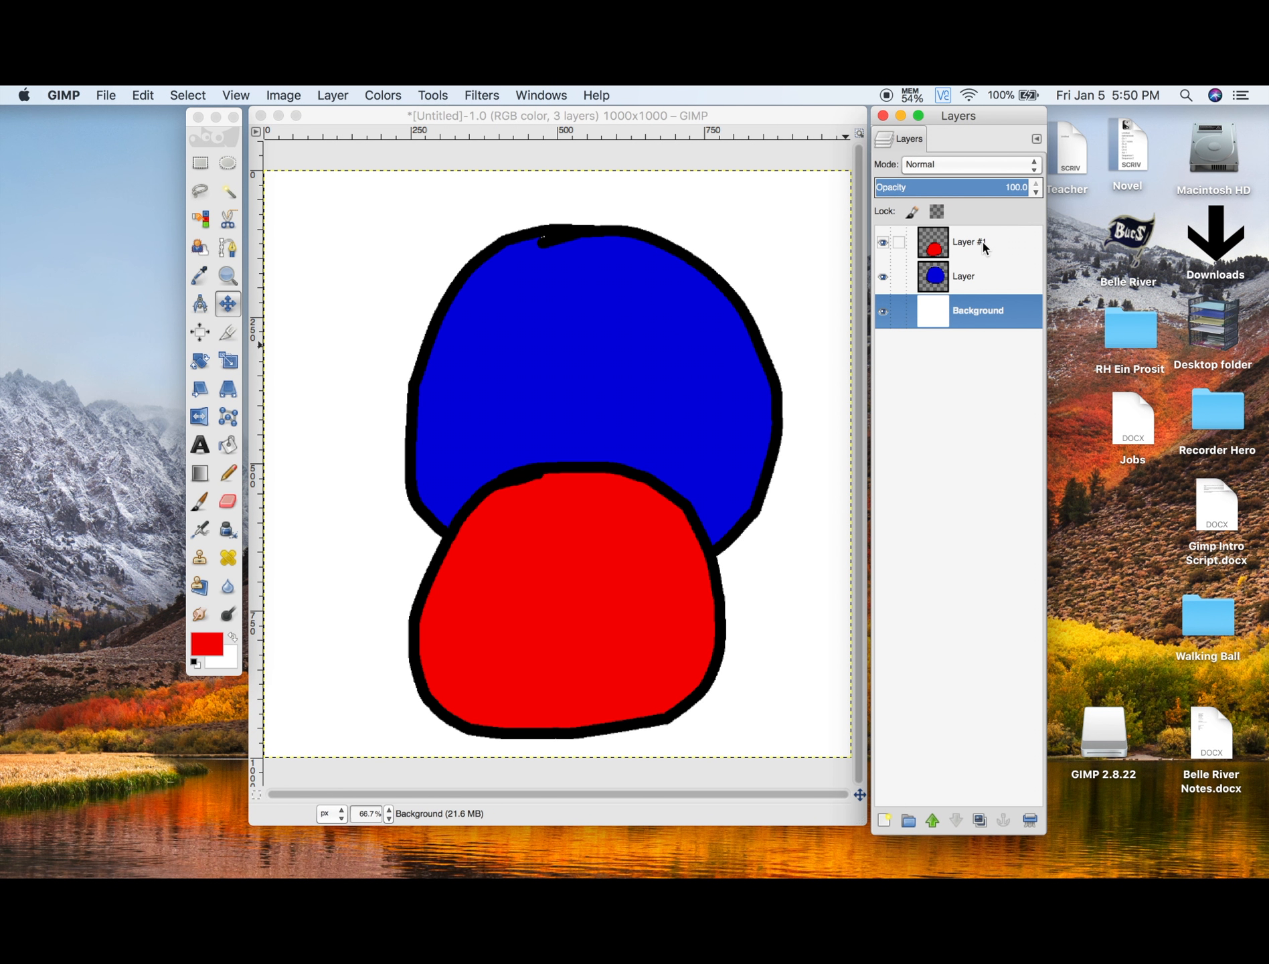
pyautogui.moveTo(983, 244); pyautogui.dragTo(977, 286)
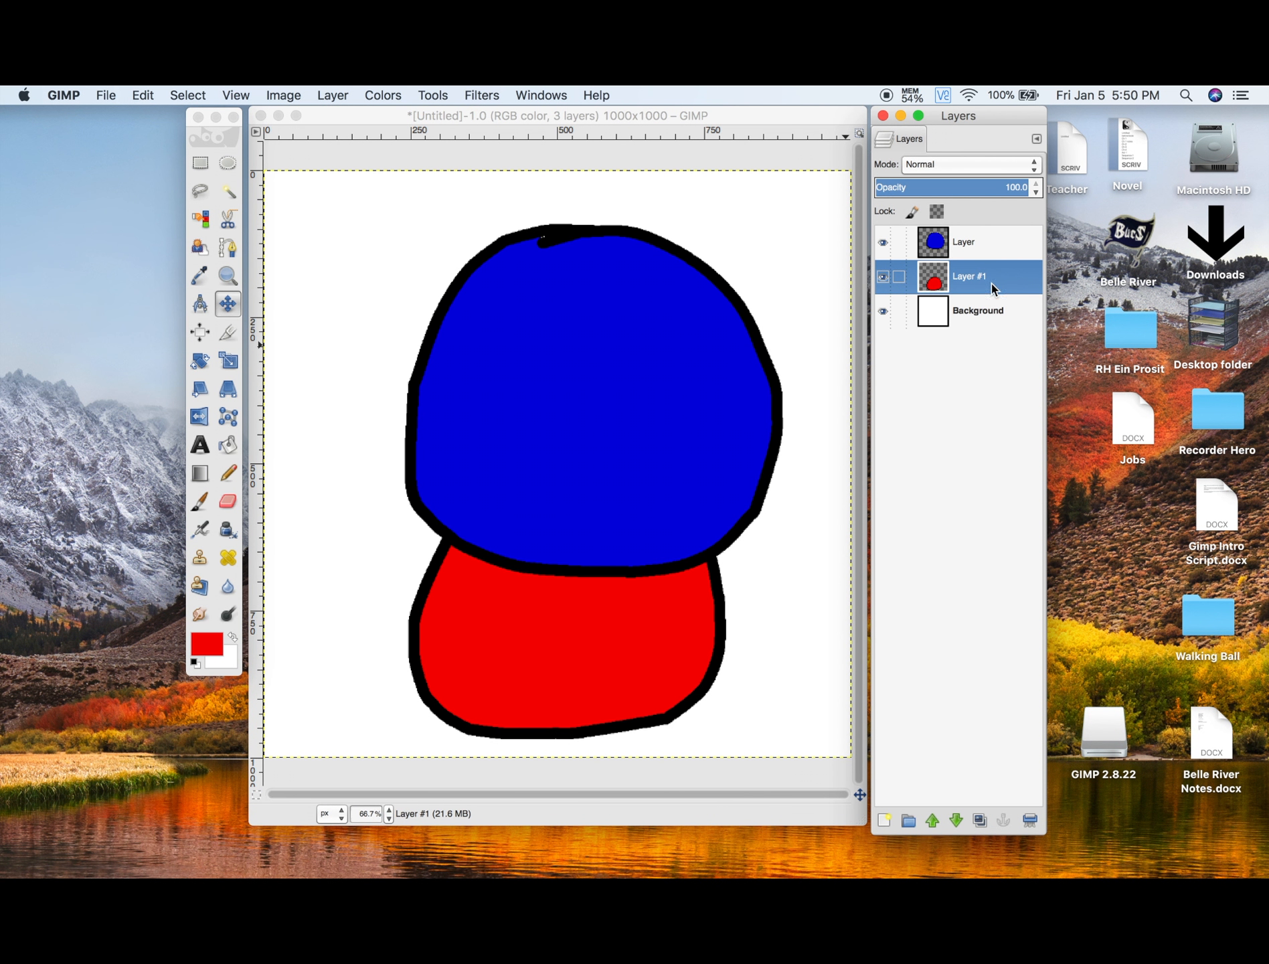
pyautogui.moveTo(995, 288); pyautogui.dragTo(997, 242)
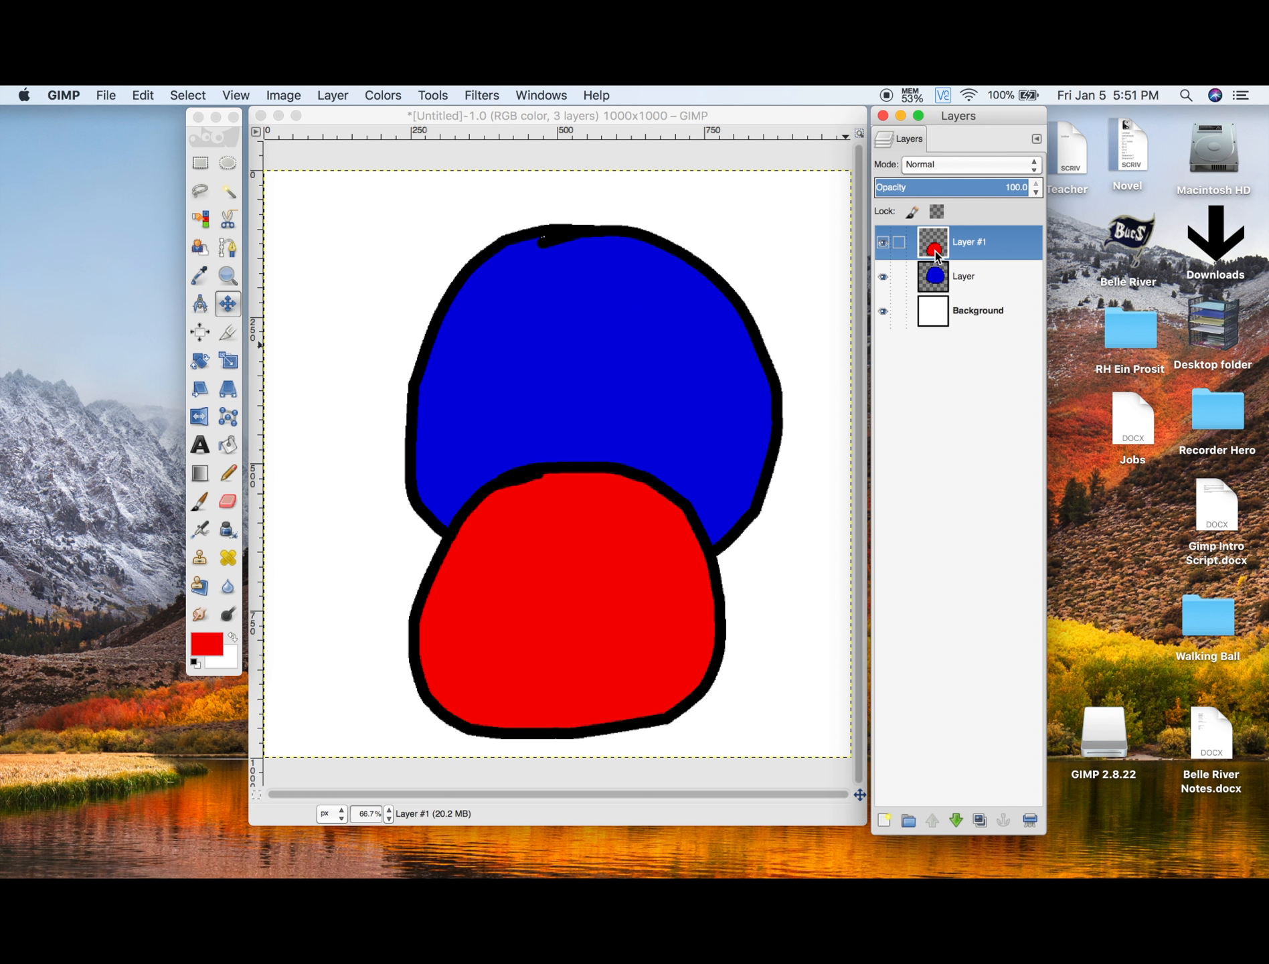
# Step: Move the blue shape toward the canvas's upper left and the red shape toward its upper right
pyautogui.moveTo(612, 332); pyautogui.dragTo(507, 320)
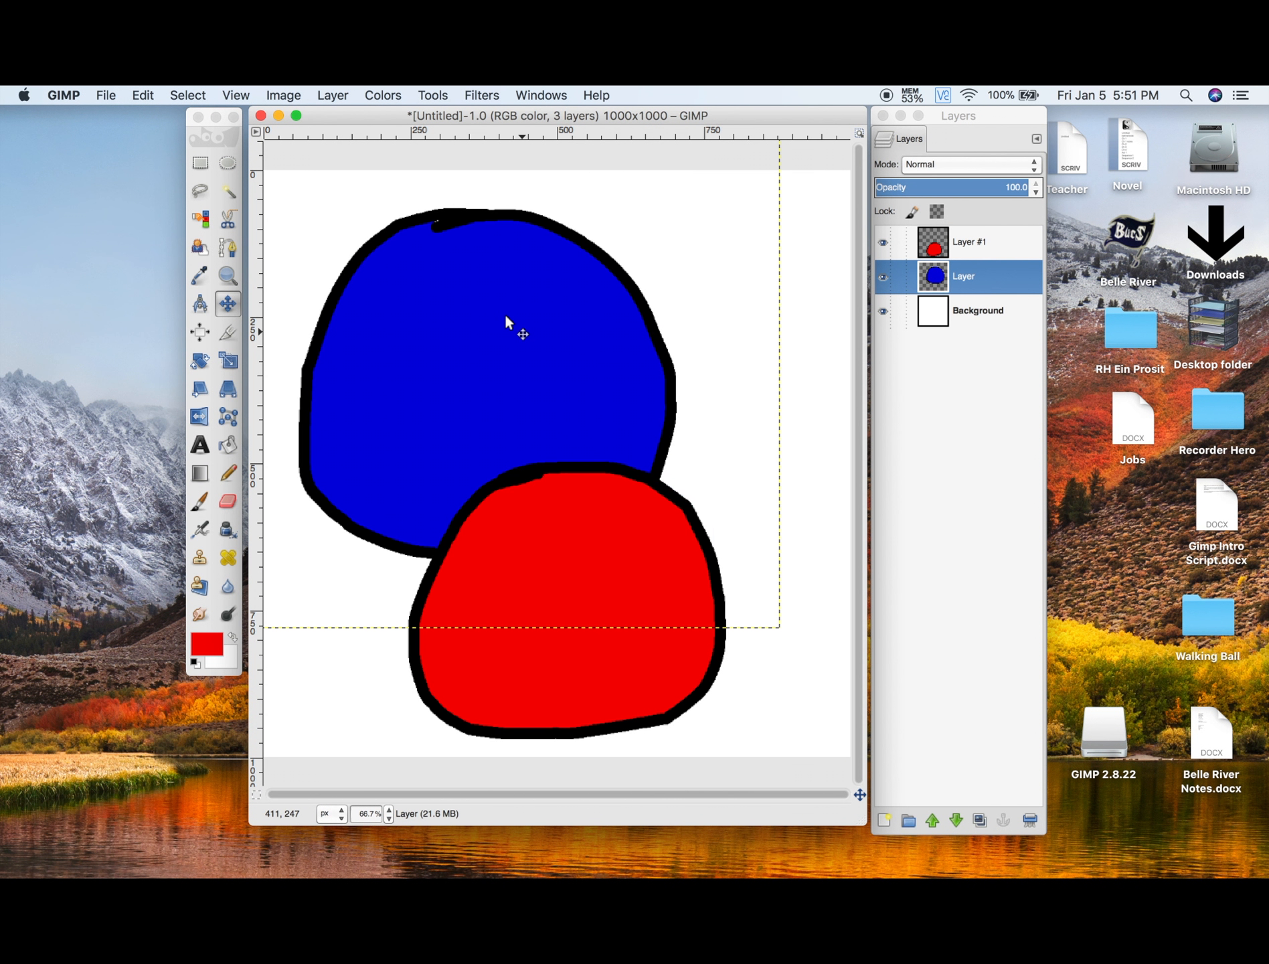
pyautogui.click(662, 577)
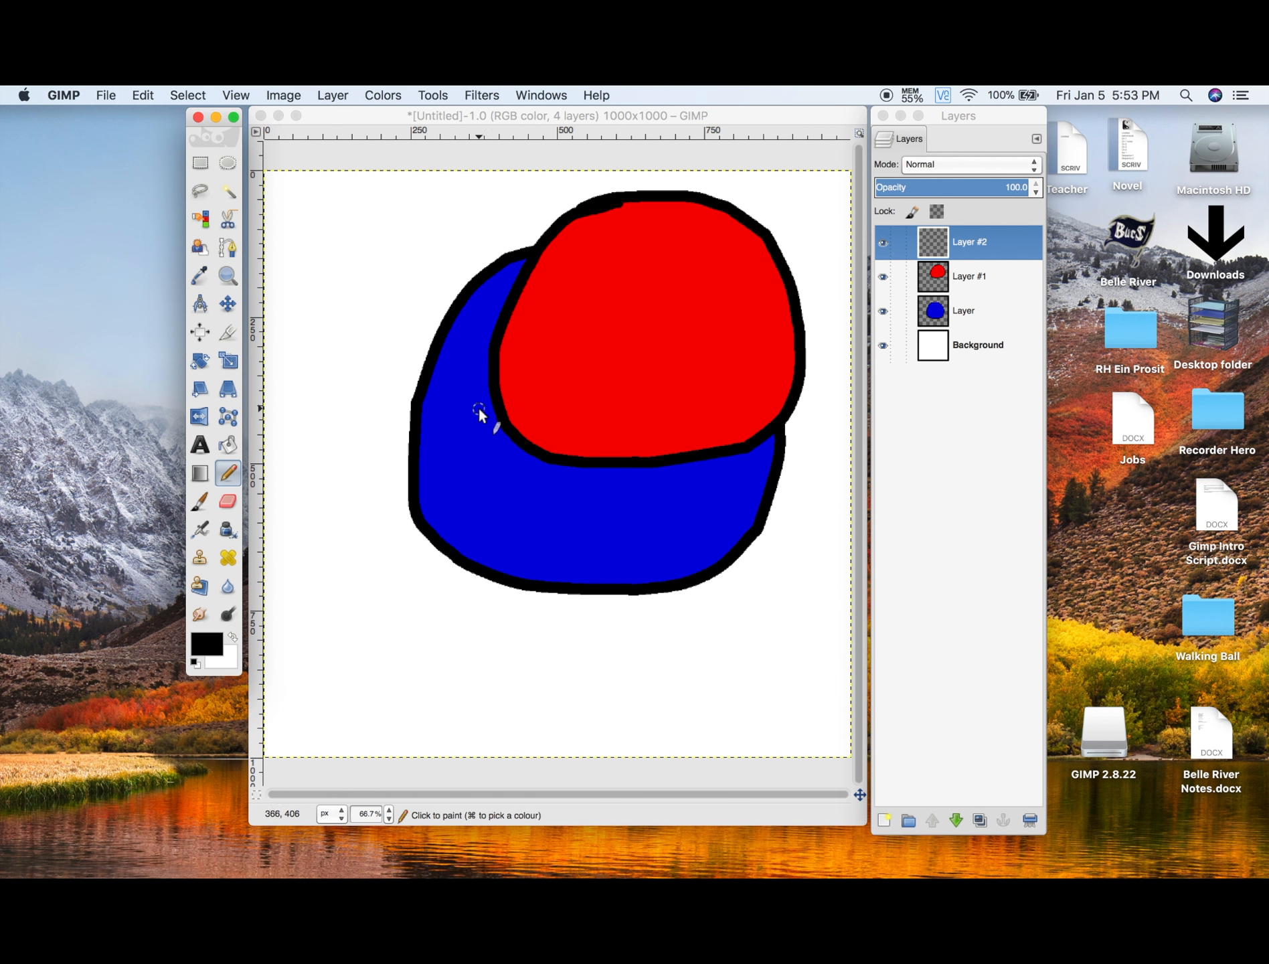
# Step: Pencil a closed round black outline on Layer #2 over the blue shape's lower left, and set the Bucket Fill colour to yellow
pyautogui.moveTo(417, 539)
pyautogui.mouseDown()
pyautogui.moveTo(583, 515)
pyautogui.moveTo(583, 704)
pyautogui.moveTo(380, 685)
pyautogui.moveTo(408, 546)
pyautogui.moveTo(448, 515)
pyautogui.mouseUp()
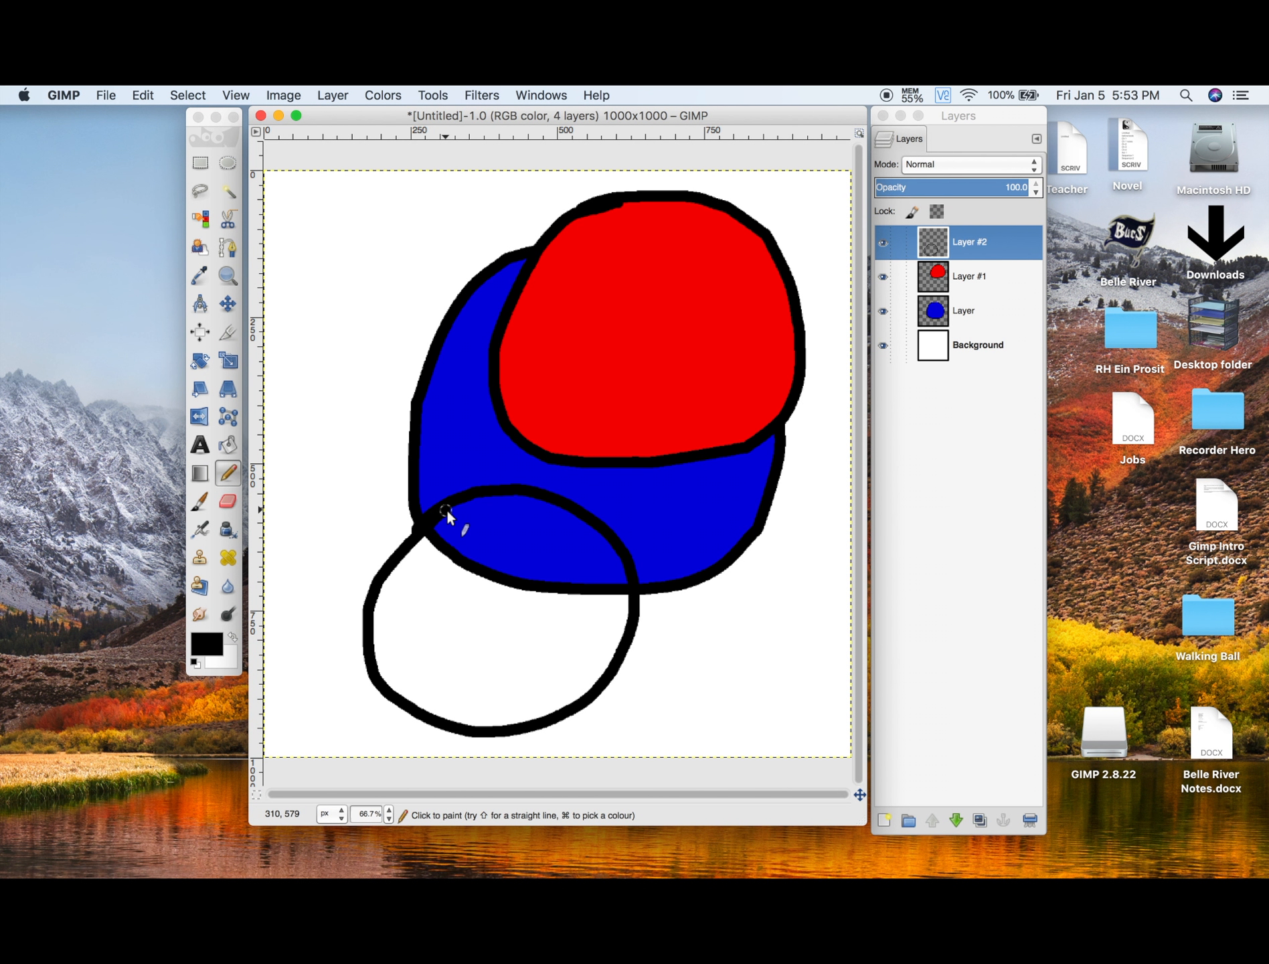
pyautogui.click(227, 444)
pyautogui.click(206, 642)
pyautogui.click(211, 277)
pyautogui.click(192, 166)
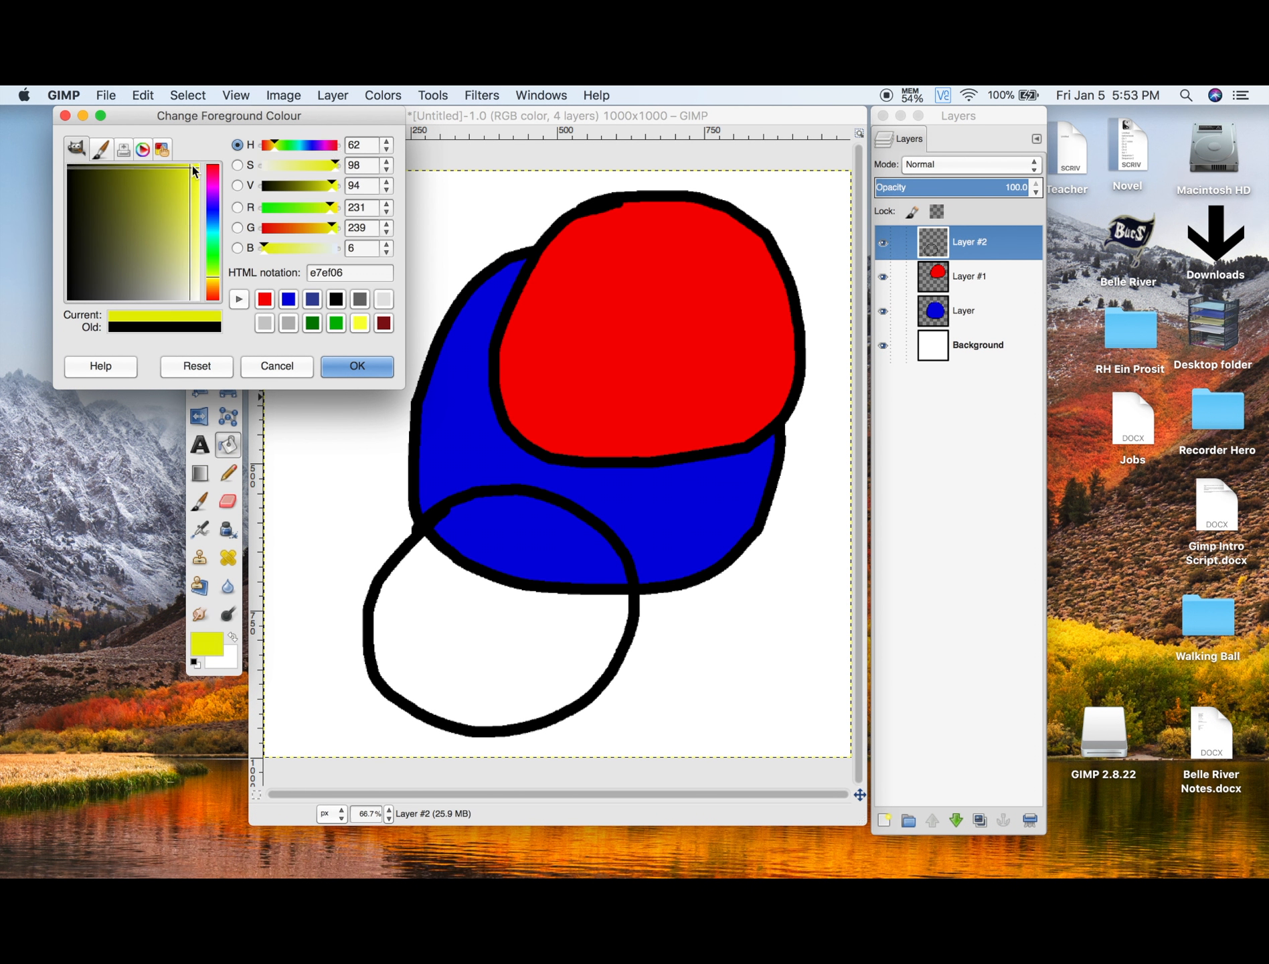
pyautogui.moveTo(192, 165); pyautogui.dragTo(196, 203)
pyautogui.click(357, 366)
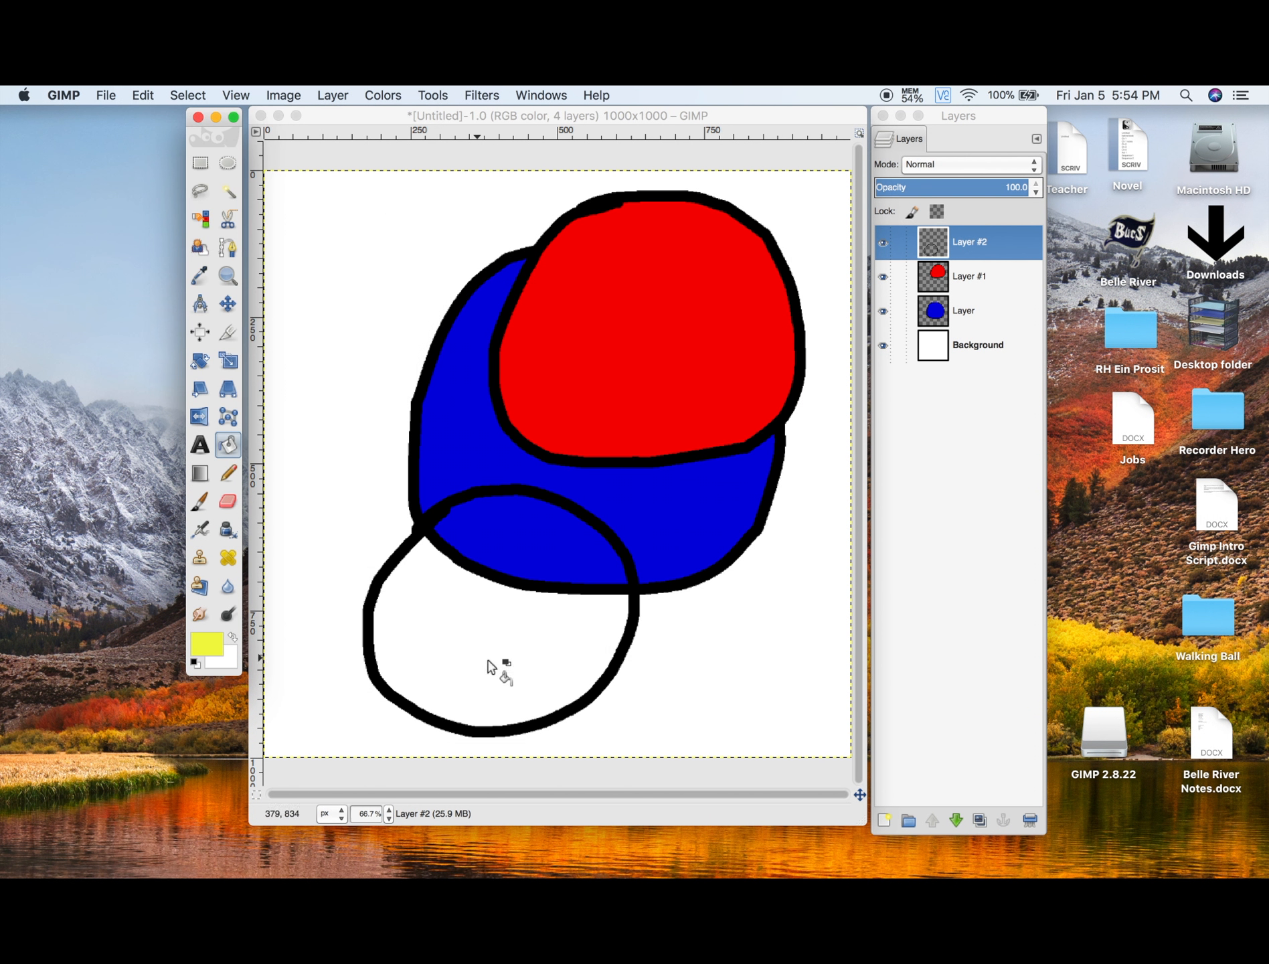